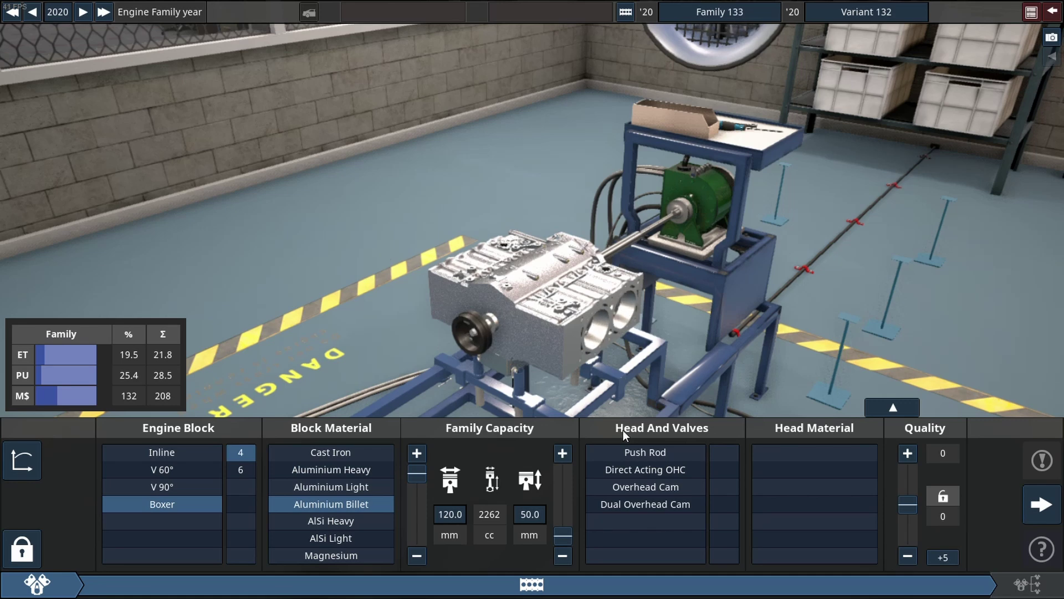
Give the cylinder head dual overhead cams with five valves per cylinder in AlSi
left_click(676, 507)
left_click(730, 488)
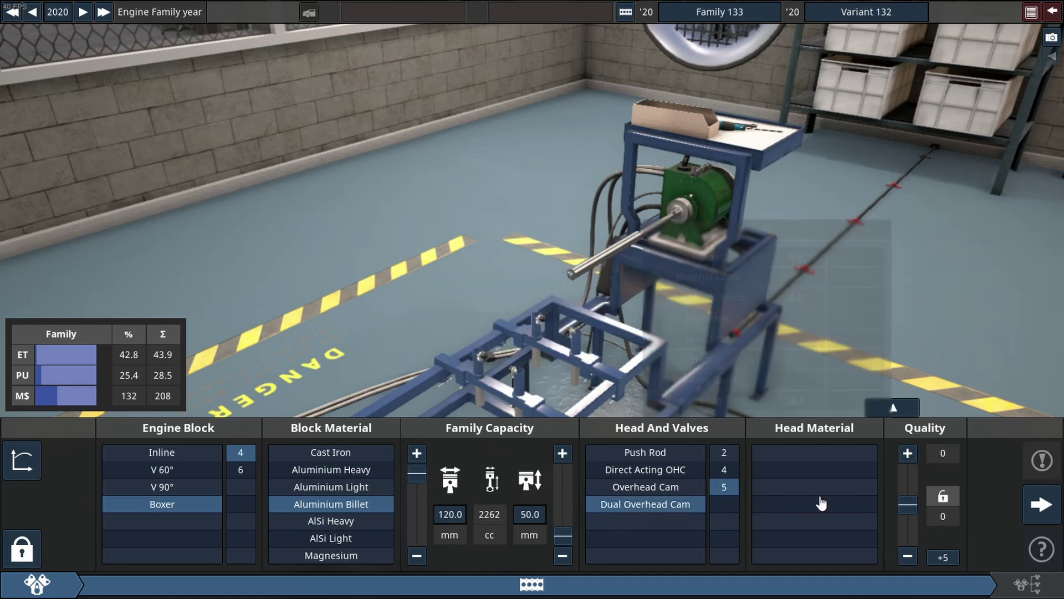
left_click(835, 488)
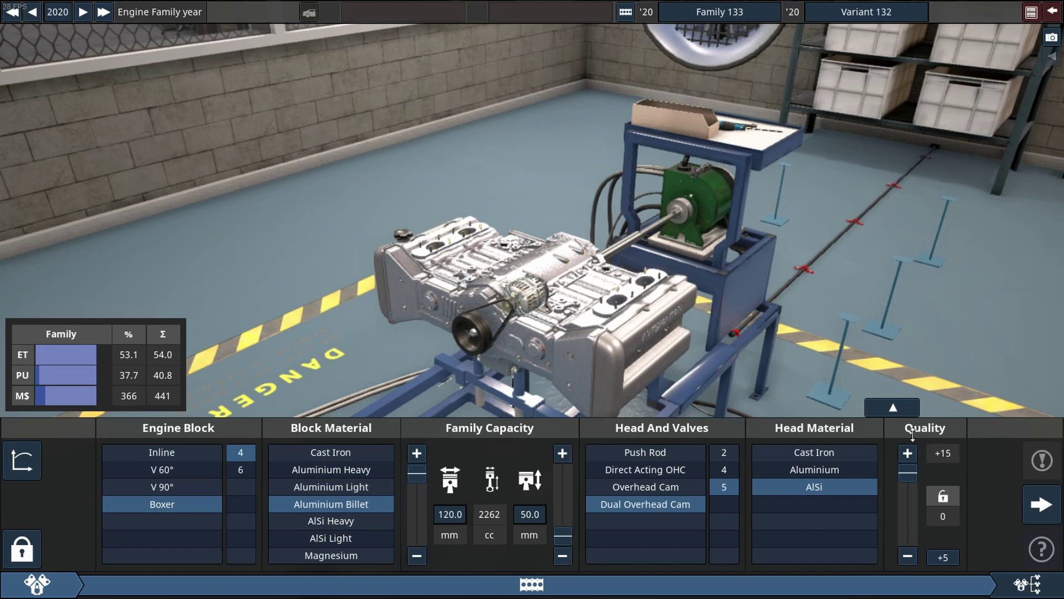
left_click(1042, 504)
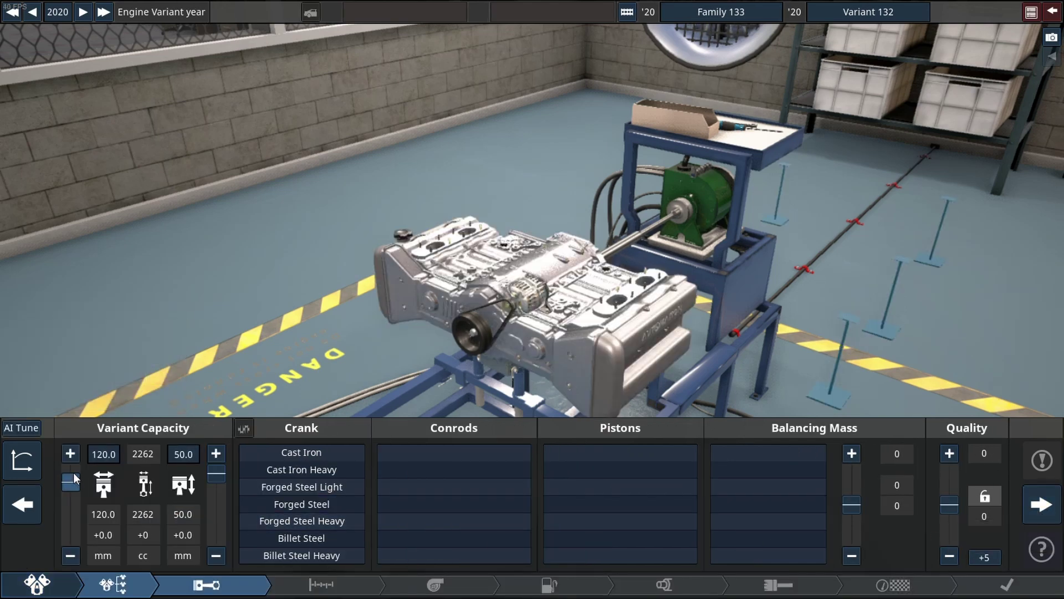
Enlarge bore to 123 mm with heavy billet steel crank, forged heavy rods and pistons, quality +15
left_click_drag(74, 479, 73, 471)
left_click(302, 554)
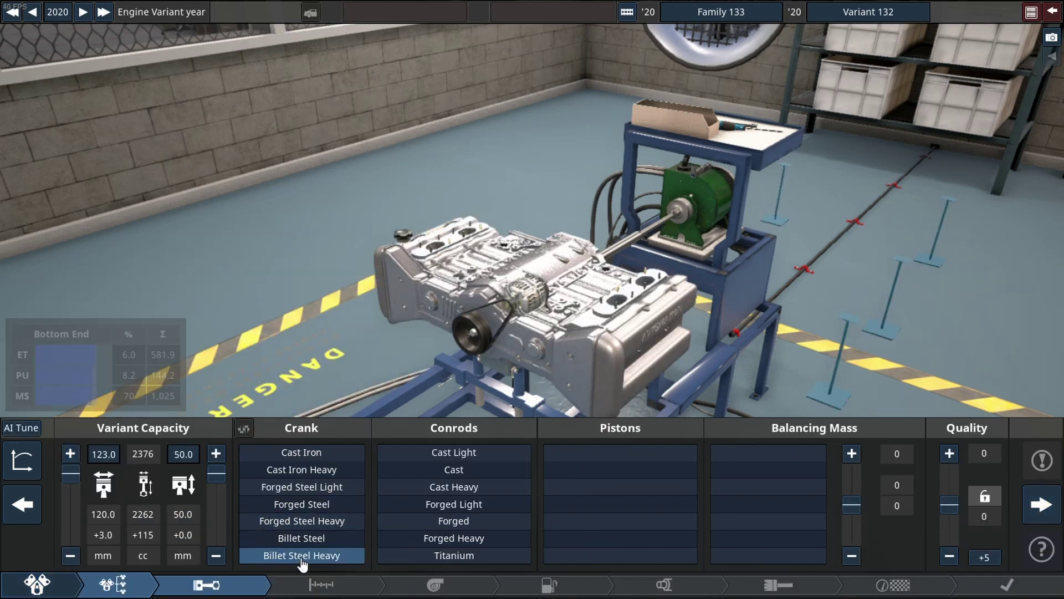
left_click(456, 538)
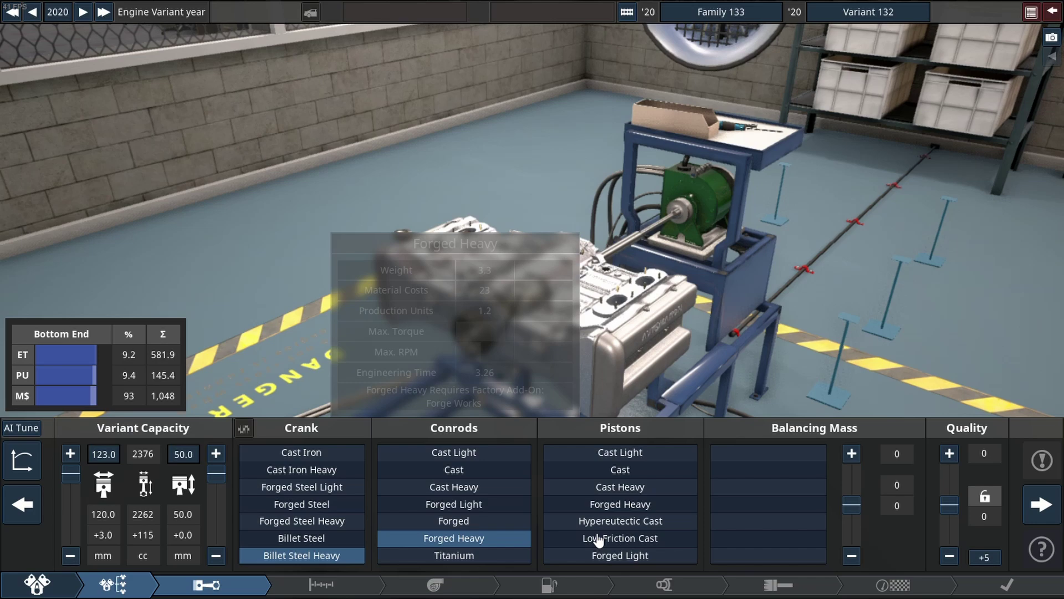
left_click(621, 504)
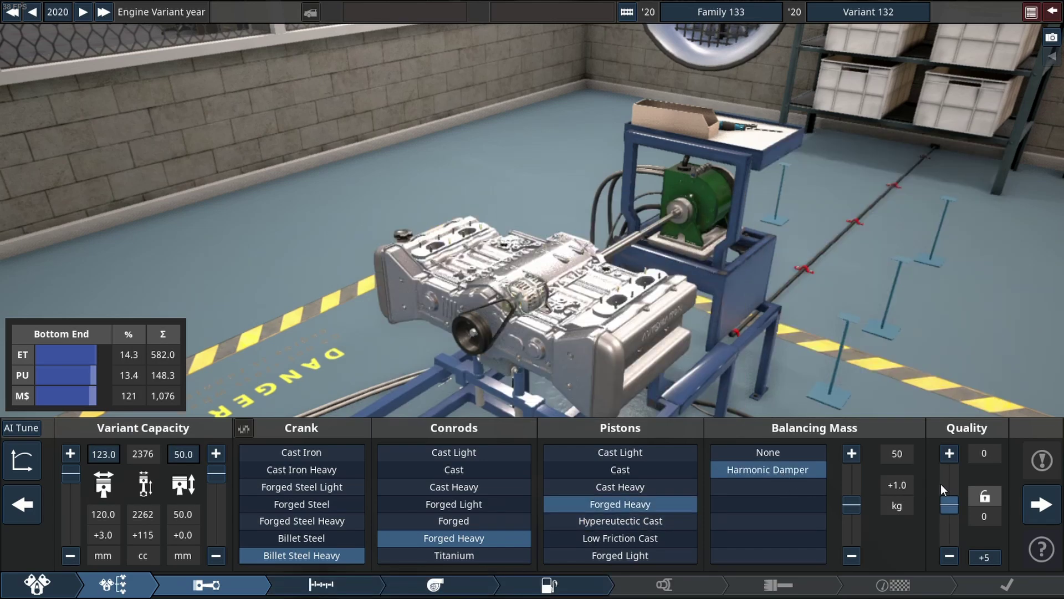
left_click_drag(949, 504, 949, 473)
left_click(1053, 511)
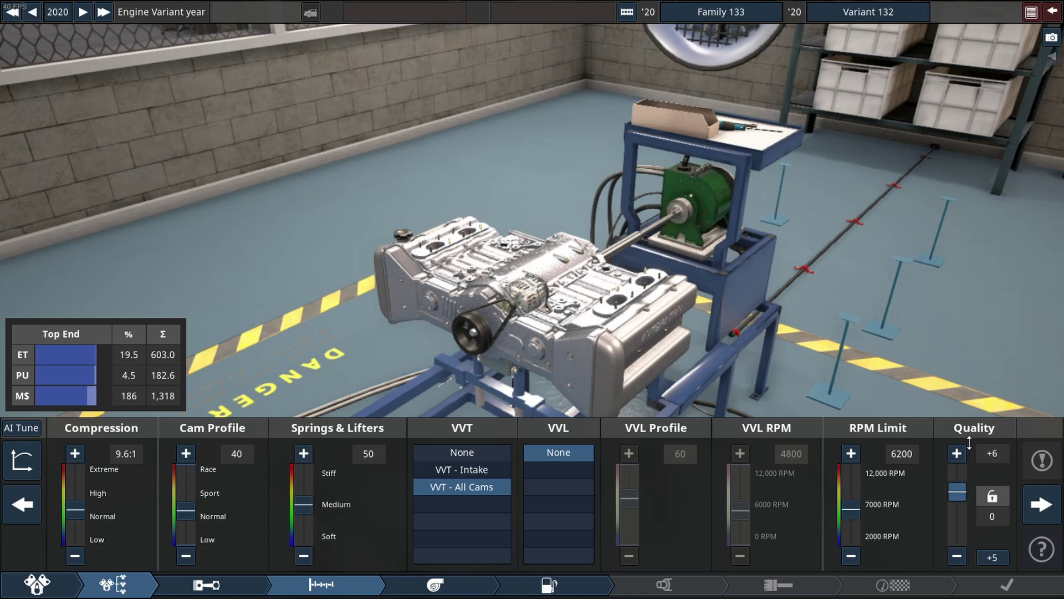
Max top-end quality, then add two twin-scroll turbos with smart boost at +15 quality
left_click_drag(969, 446, 969, 450)
left_click(1041, 506)
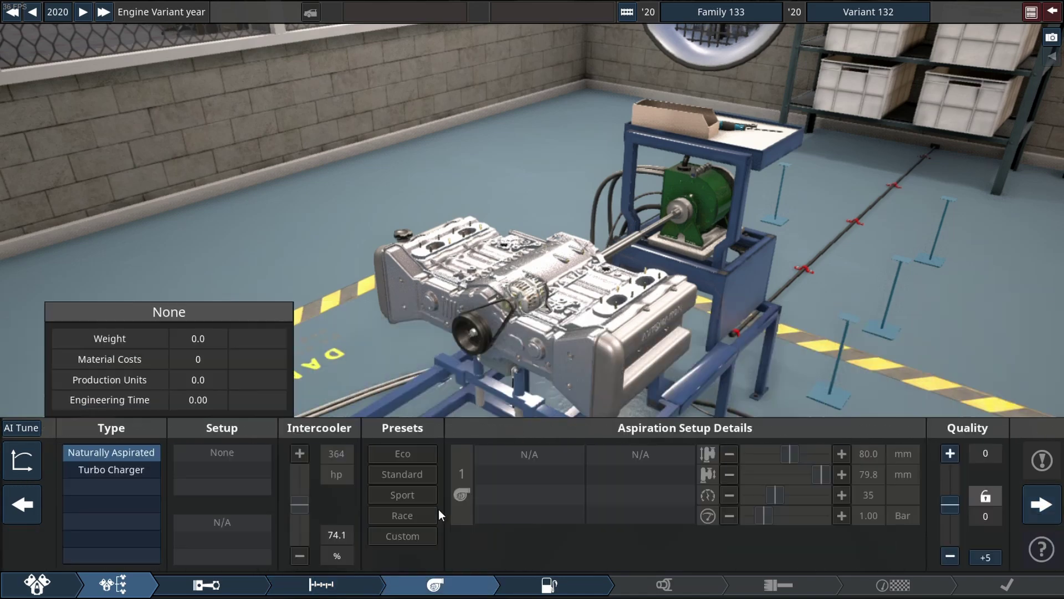
left_click(100, 470)
left_click(250, 475)
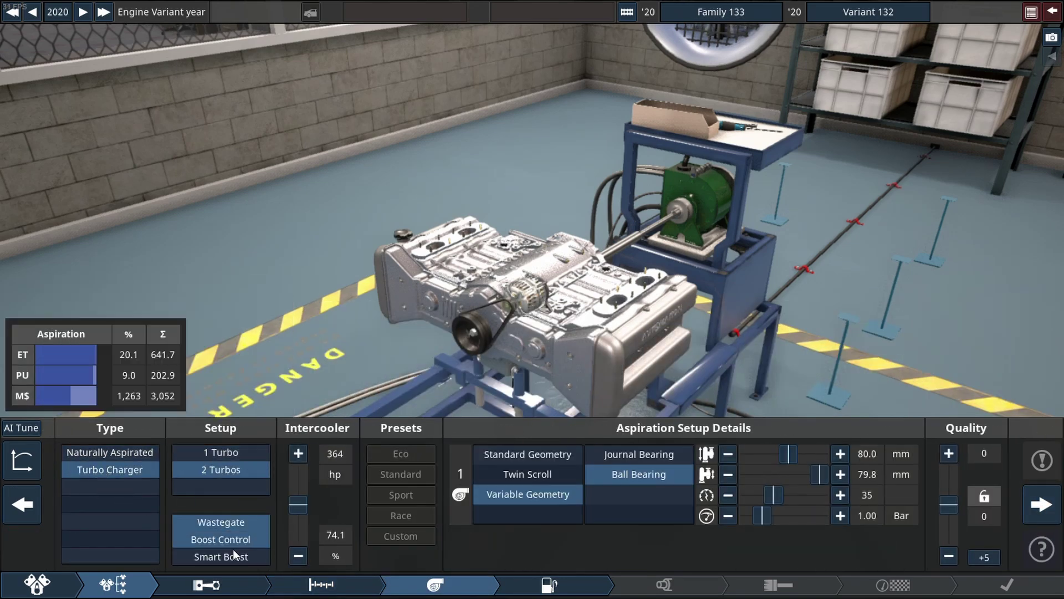
left_click(233, 556)
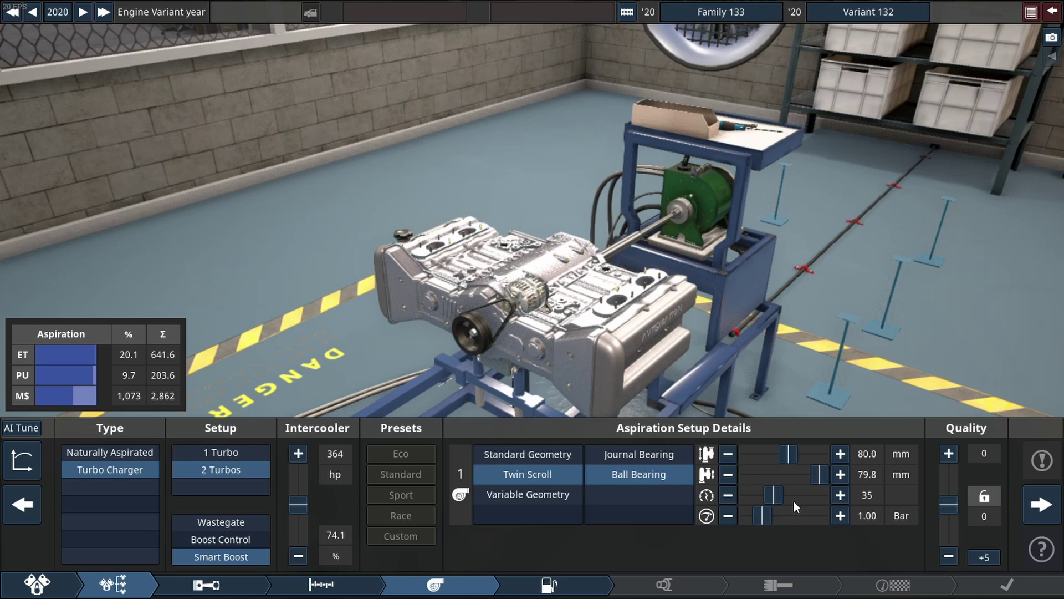
left_click_drag(949, 505, 949, 456)
Fit per-cylinder direct injection with a Race intake manifold at +15 fuel-system quality
left_click(1042, 504)
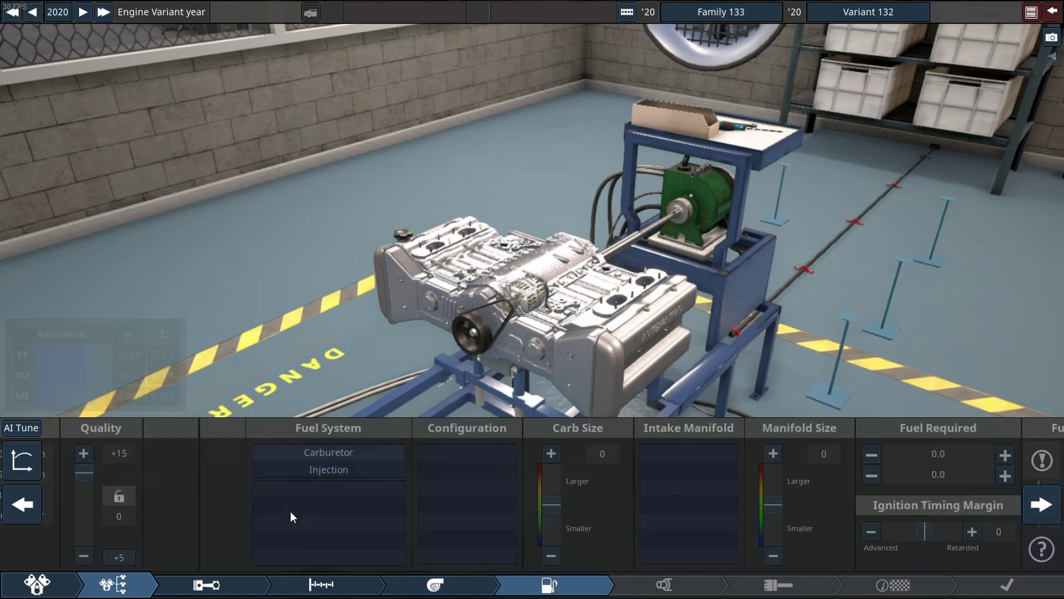
left_click(129, 541)
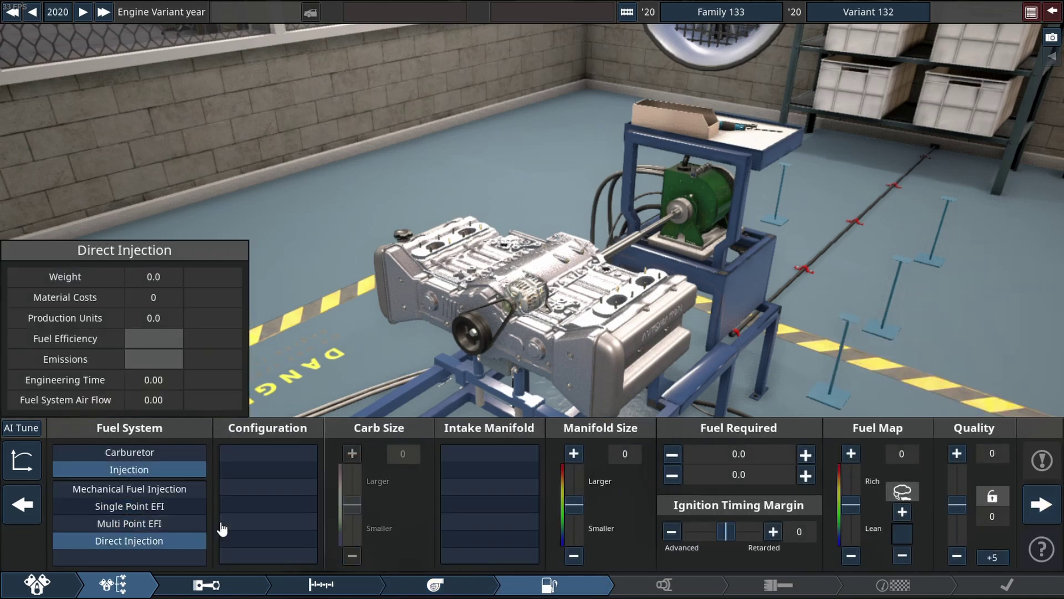
left_click(265, 476)
left_click(489, 504)
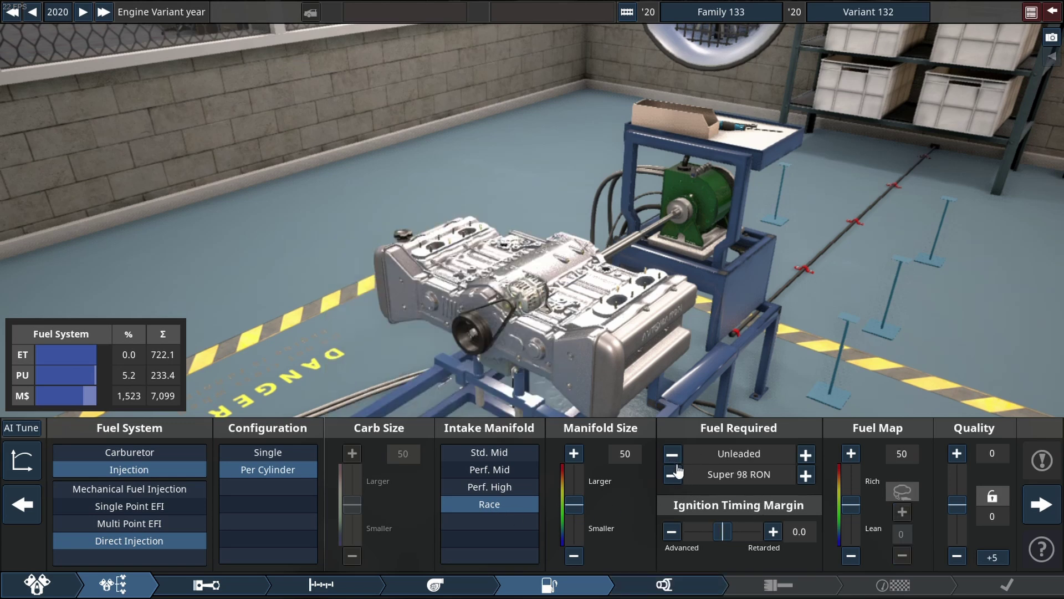
left_click_drag(958, 505, 957, 472)
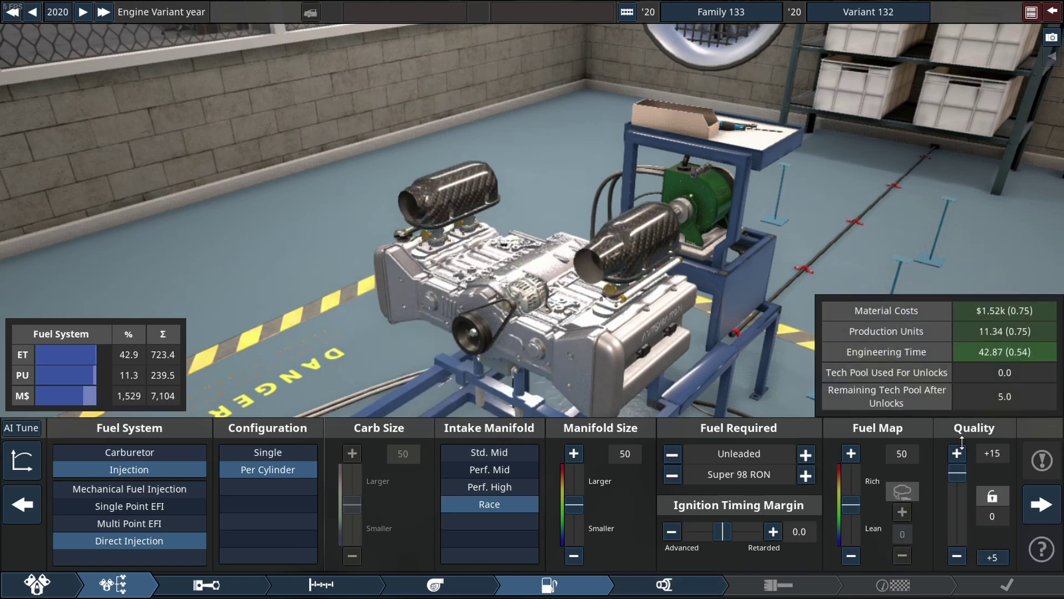
Give the engine a dual exhaust with no catalytic converter and no mufflers
left_click(1042, 503)
mouse_move(116, 487)
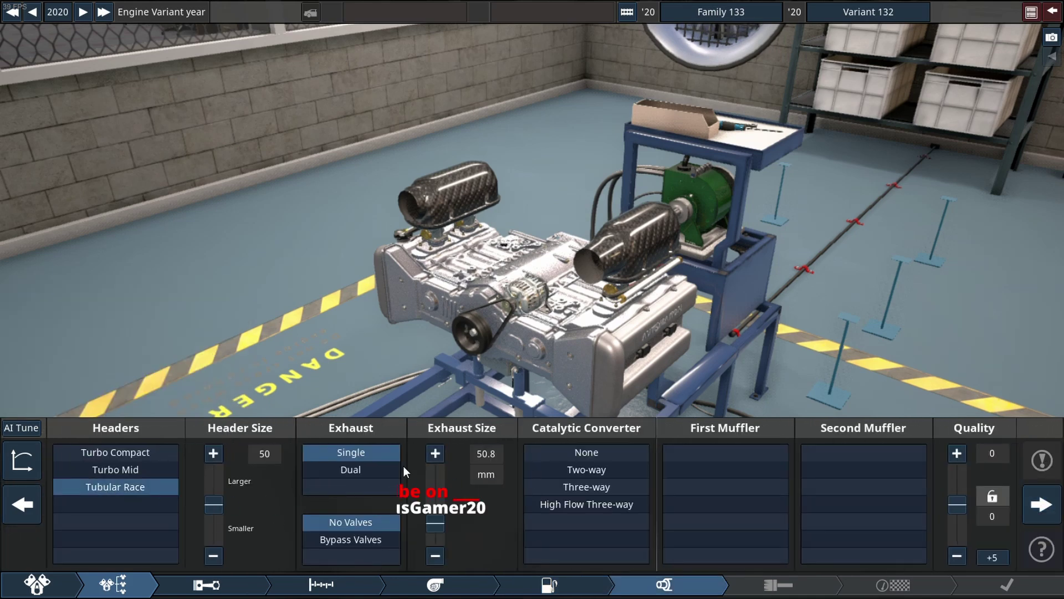
left_click(405, 469)
left_click(592, 455)
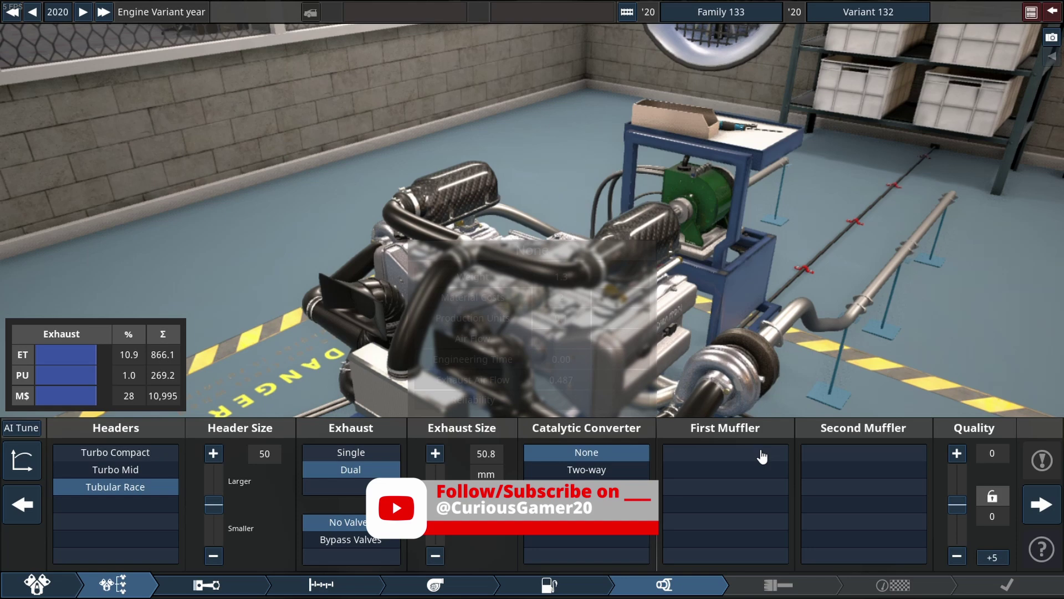
left_click(724, 453)
left_click(879, 453)
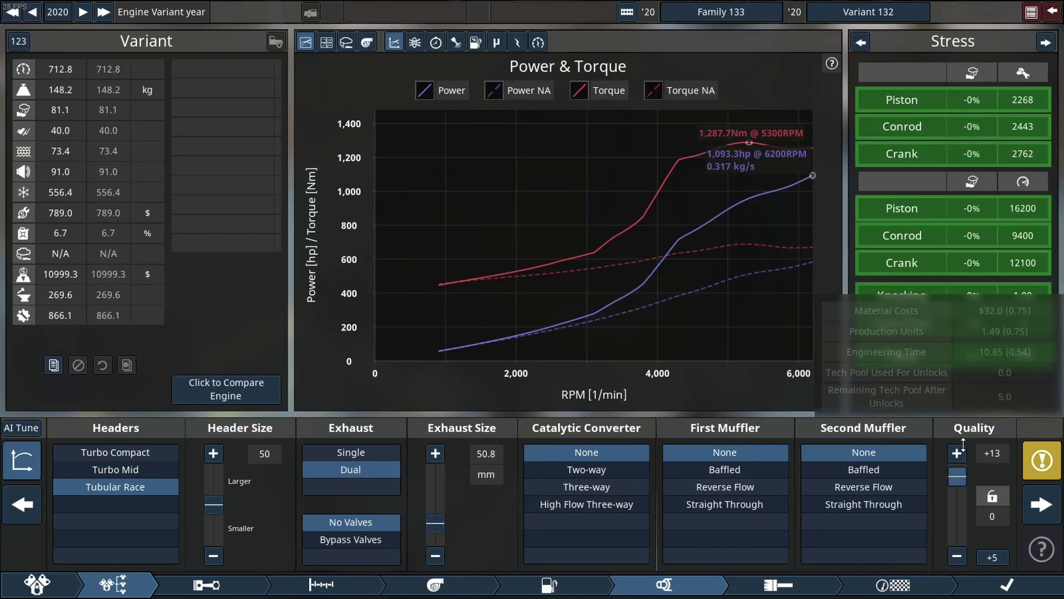
Max exhaust quality, raise the rev limit to 9500 RPM and widen the exhaust to 69.8 mm
left_click_drag(957, 504, 954, 447)
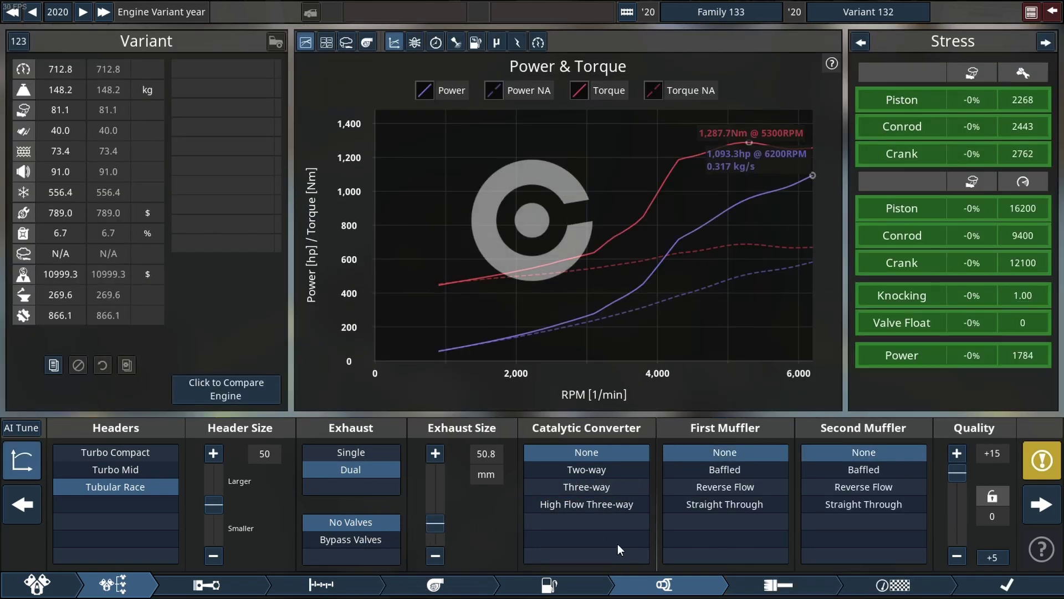
left_click(328, 586)
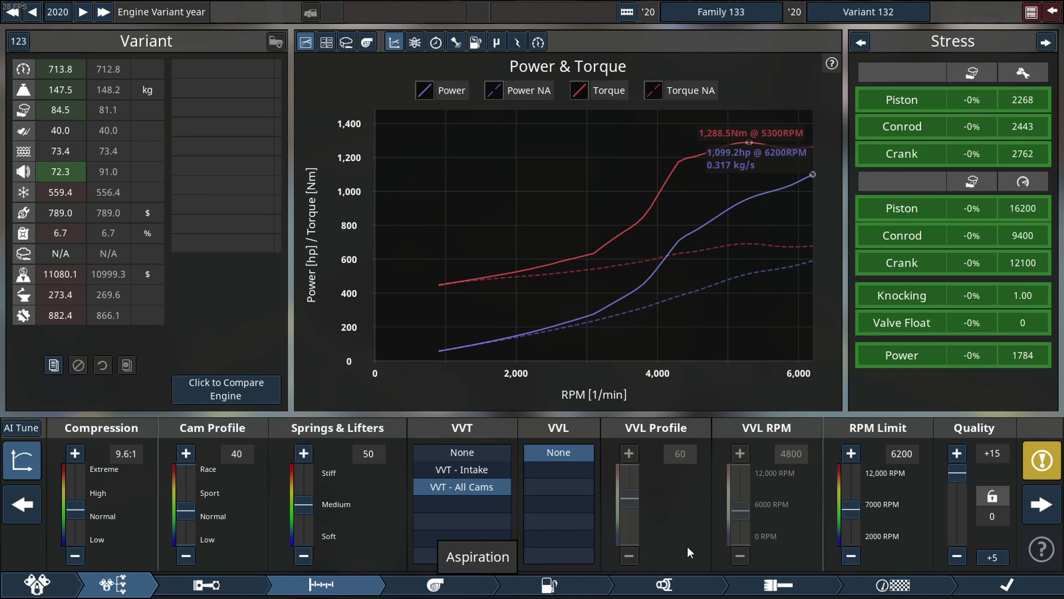
scroll(851, 508, "up", 3)
scroll(850, 508, "up", 10)
scroll(851, 509, "up", 7)
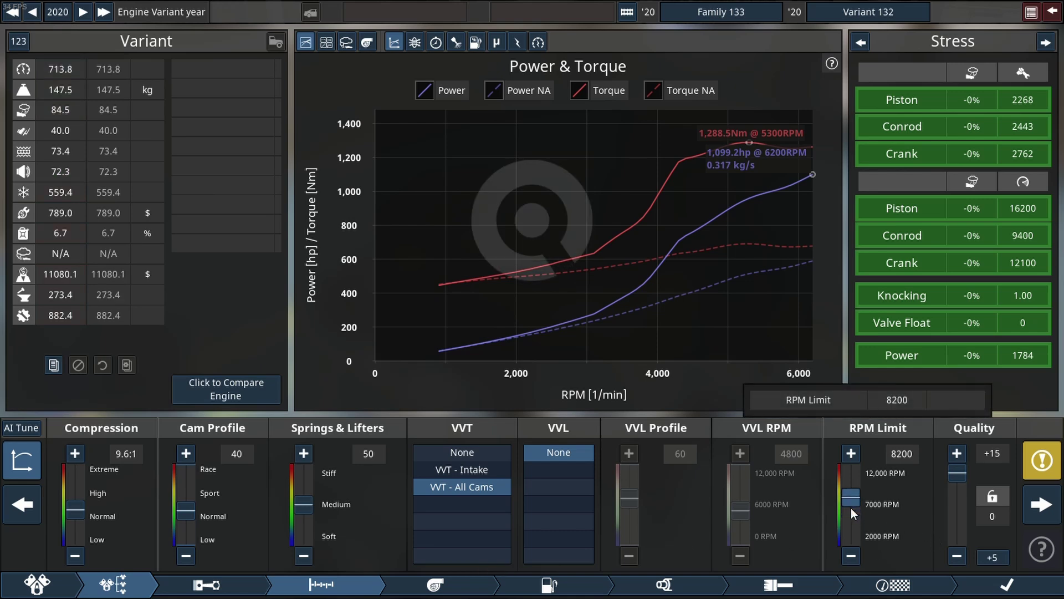
scroll(851, 508, "up", 7)
scroll(851, 507, "up", 5)
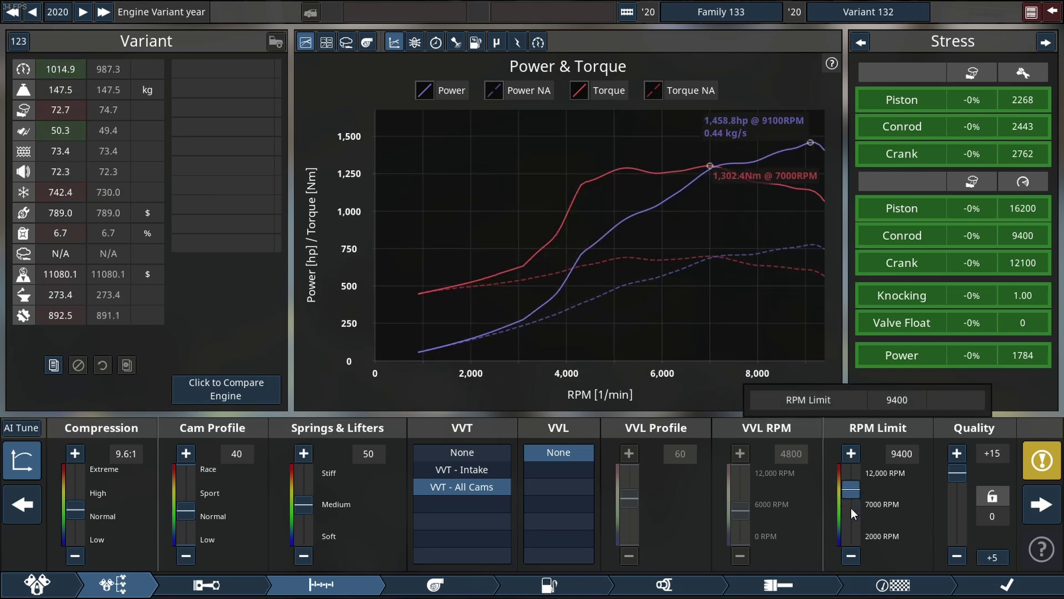
scroll(851, 508, "up", 1)
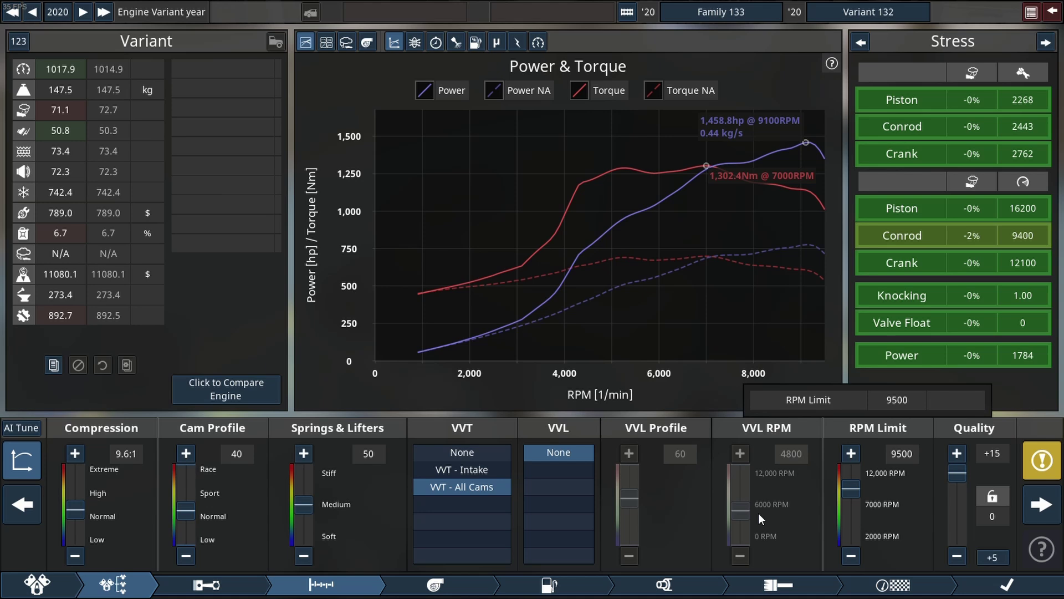
left_click(861, 41)
left_click(678, 587)
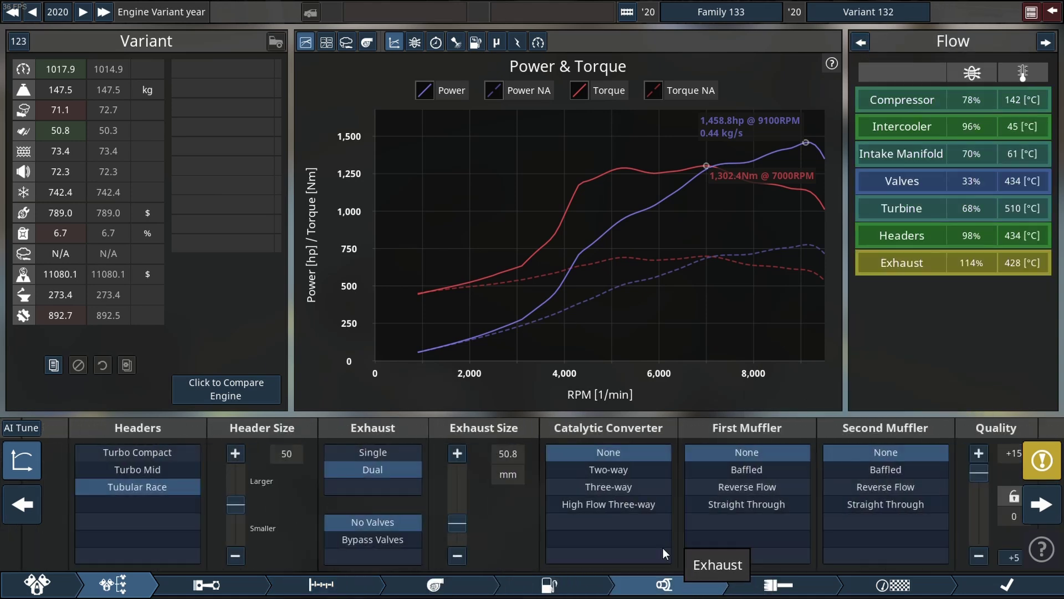
scroll(435, 522, "up", 1)
scroll(435, 522, "up", 1)
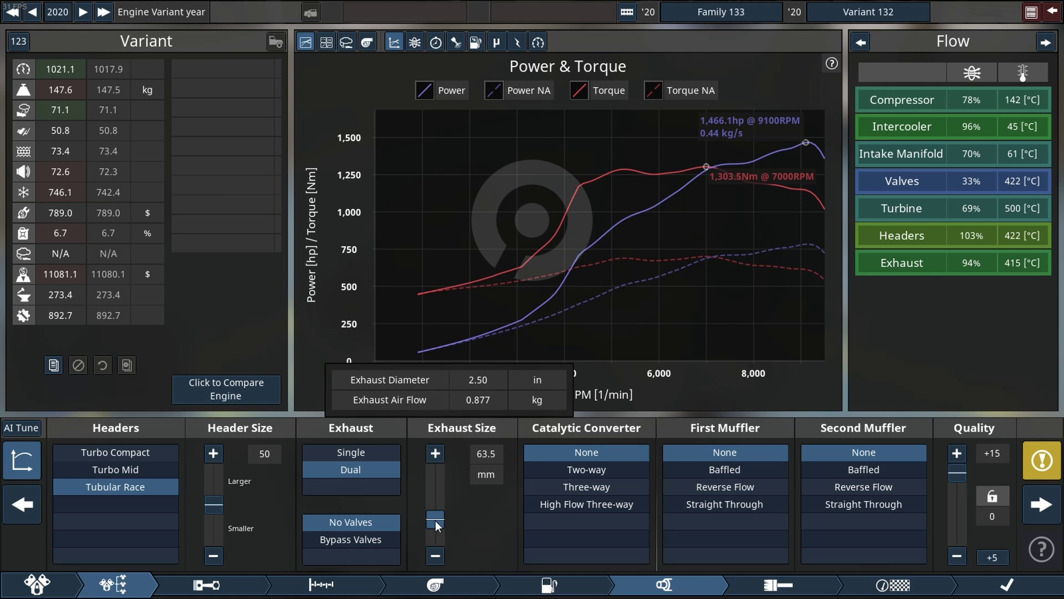
scroll(435, 522, "up", 1)
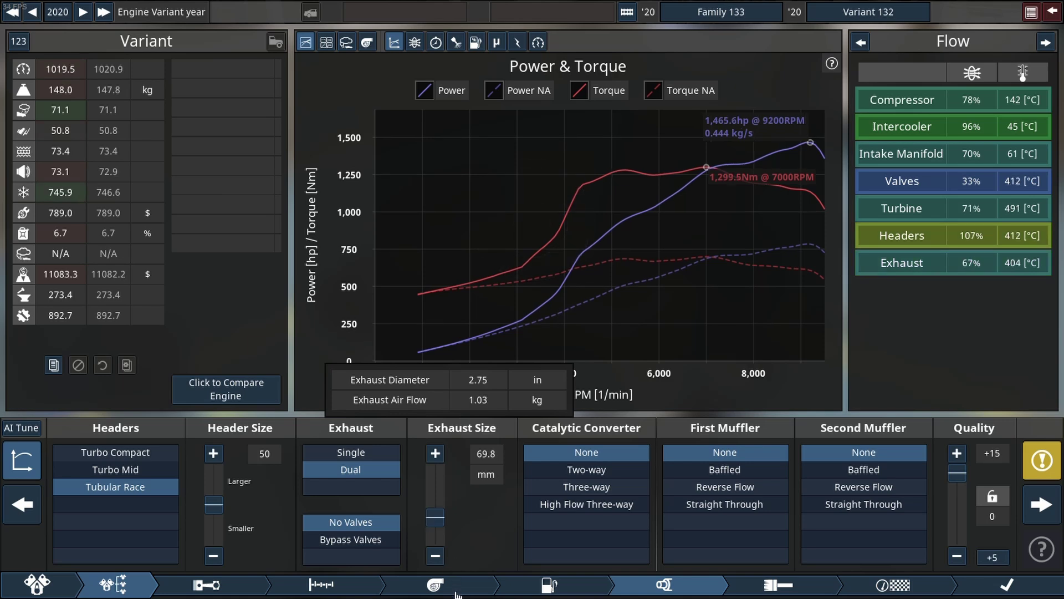
Raise boost to 2.45 bar, widen the compressor exducer to 83.5 mm and stiffen valve springs
left_click(435, 585)
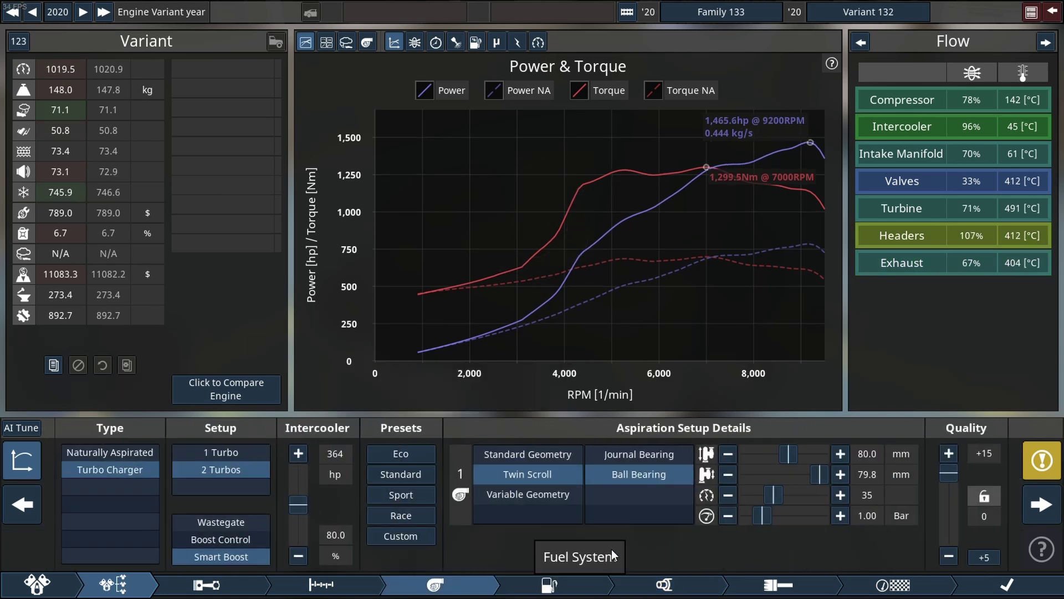
scroll(780, 518, "up", 1)
scroll(781, 518, "up", 1)
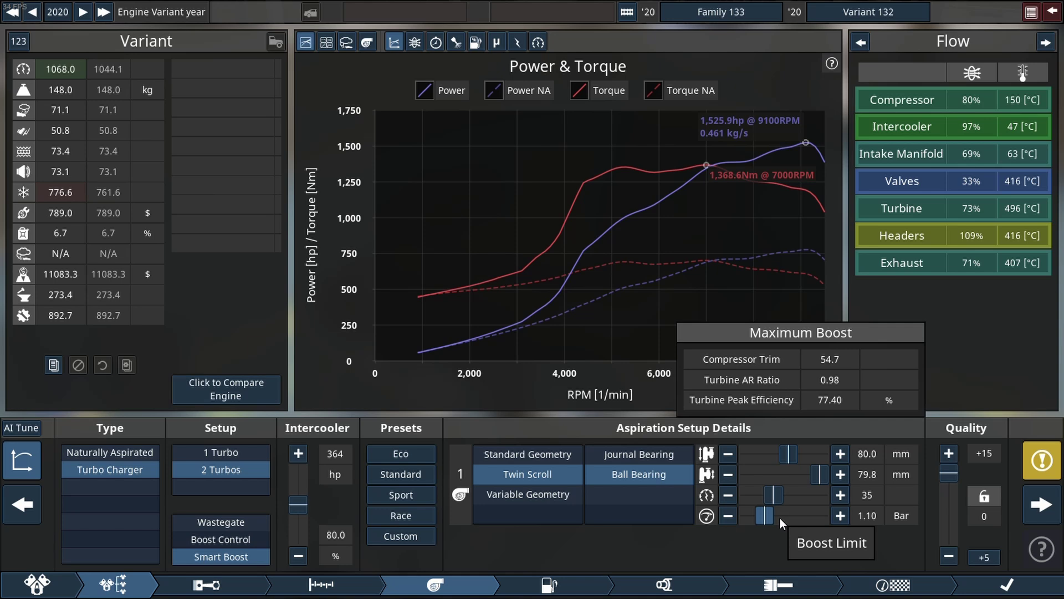
scroll(780, 517, "up", 1)
scroll(781, 519, "up", 1)
scroll(780, 519, "up", 1)
scroll(780, 518, "up", 1)
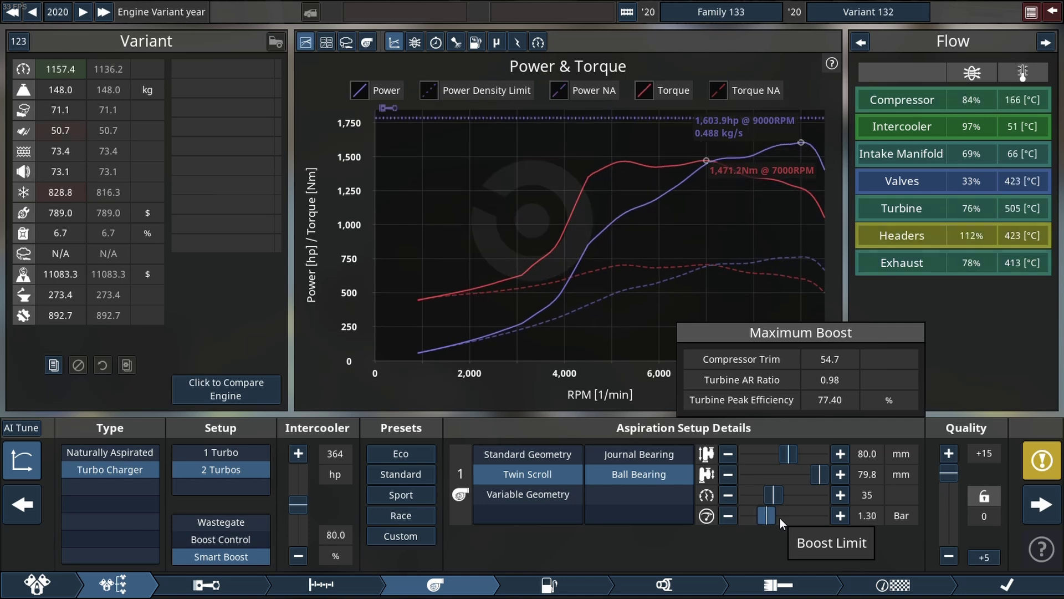
scroll(781, 518, "up", 1)
scroll(780, 519, "up", 1)
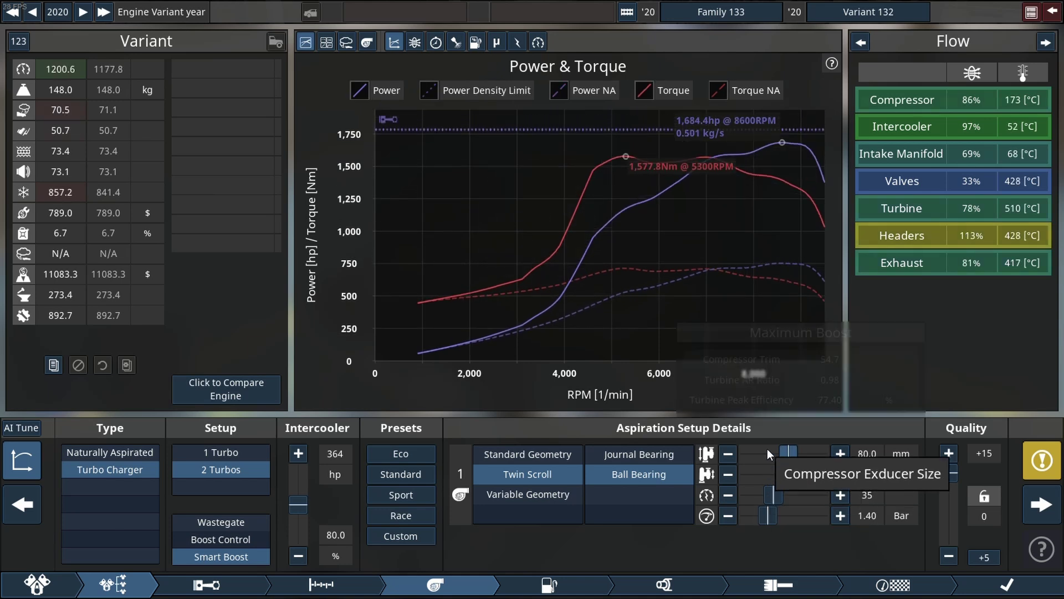
scroll(767, 448, "up", 1)
scroll(768, 448, "up", 1)
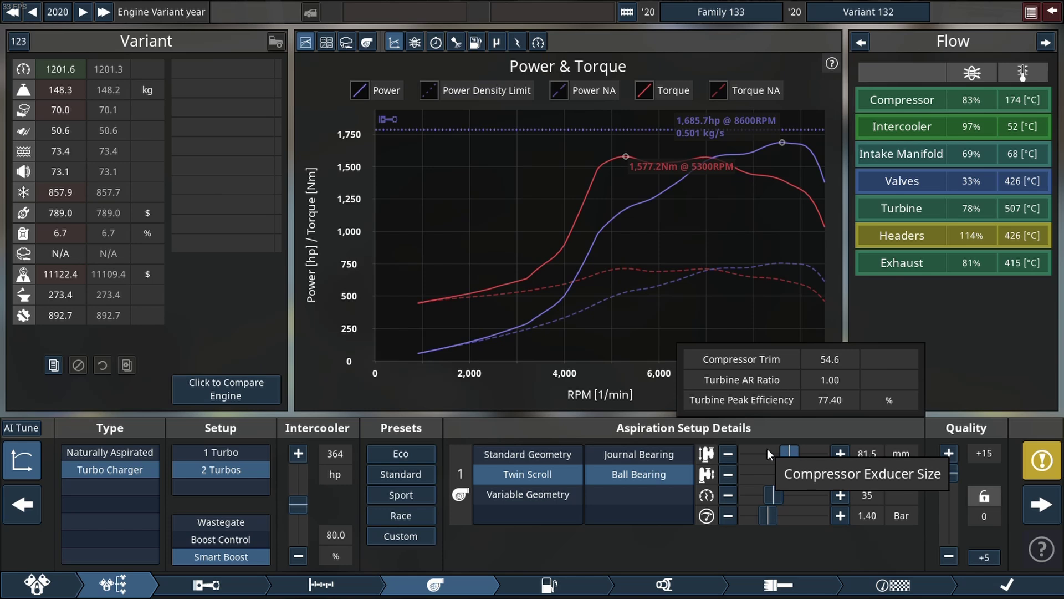
left_click(347, 592)
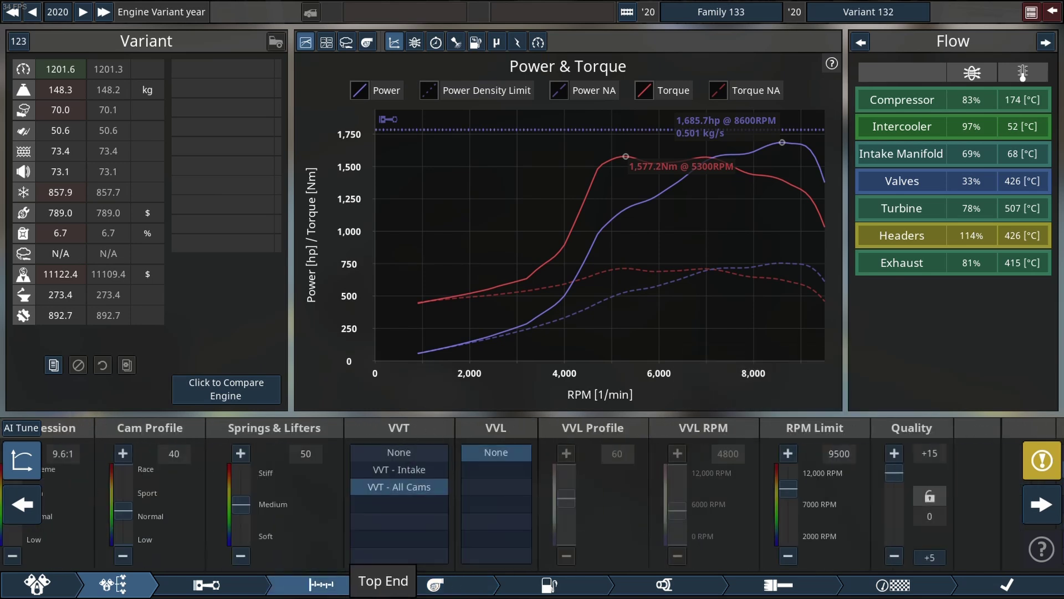
scroll(307, 521, "up", 4)
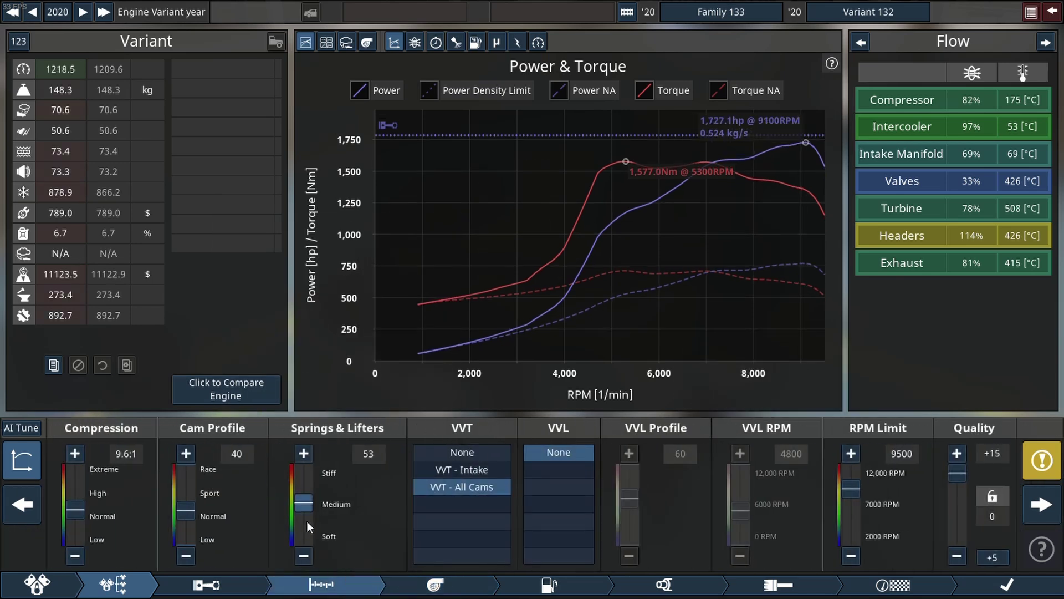
scroll(307, 522, "up", 5)
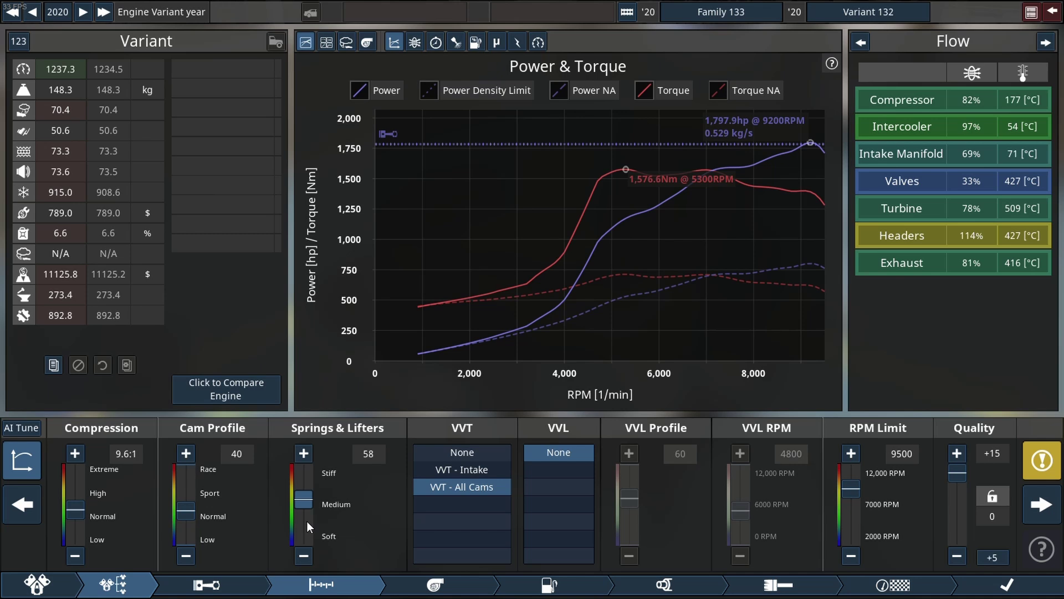
scroll(307, 522, "up", 2)
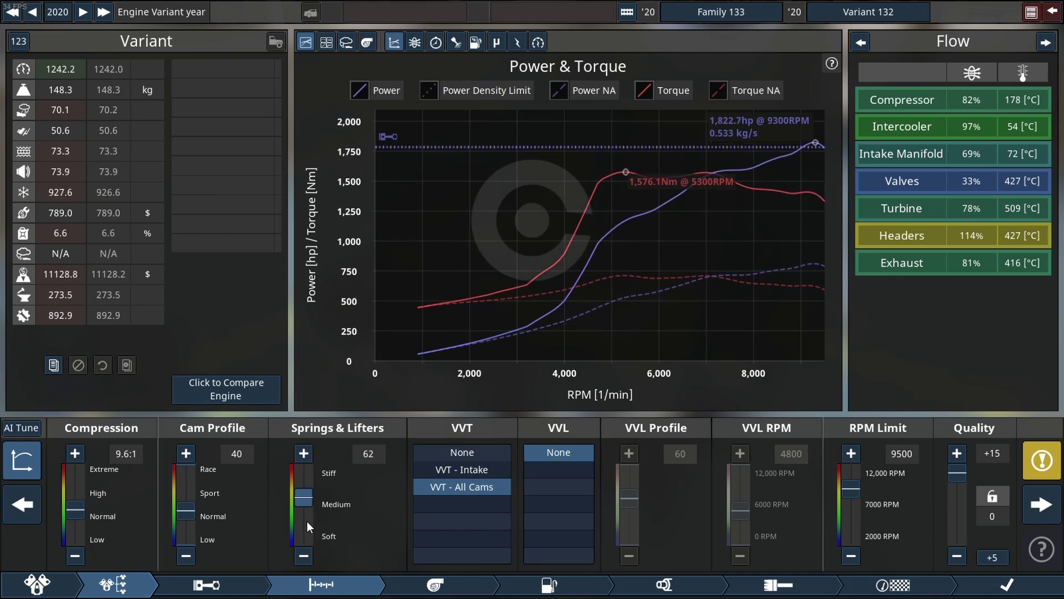
left_click(539, 585)
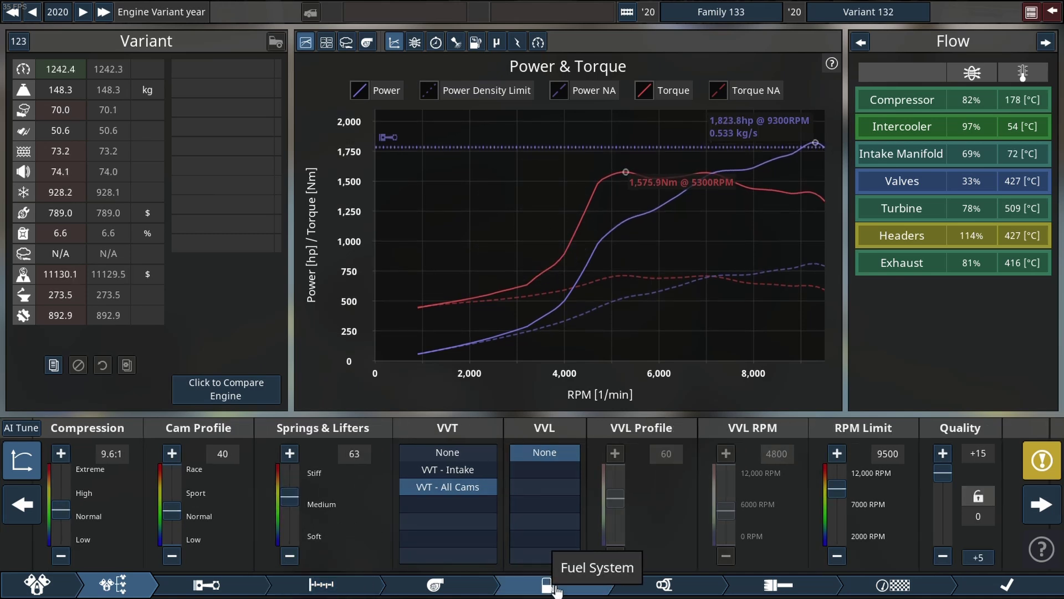
Set the ignition timing margin to -5.0 and revisit the turbo and valve settings
left_click_drag(721, 533, 532, 572)
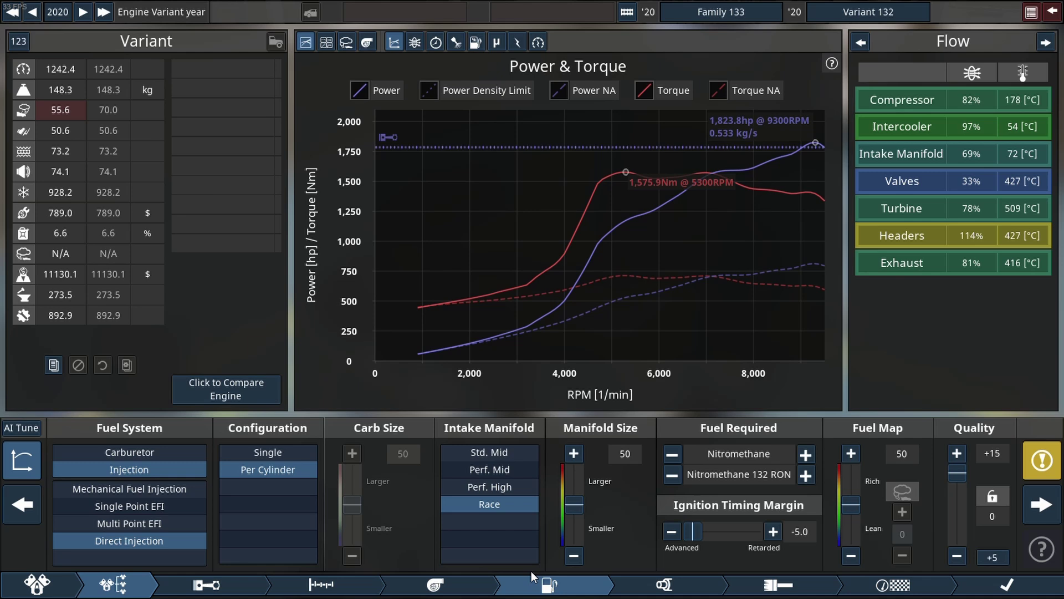
left_click(435, 589)
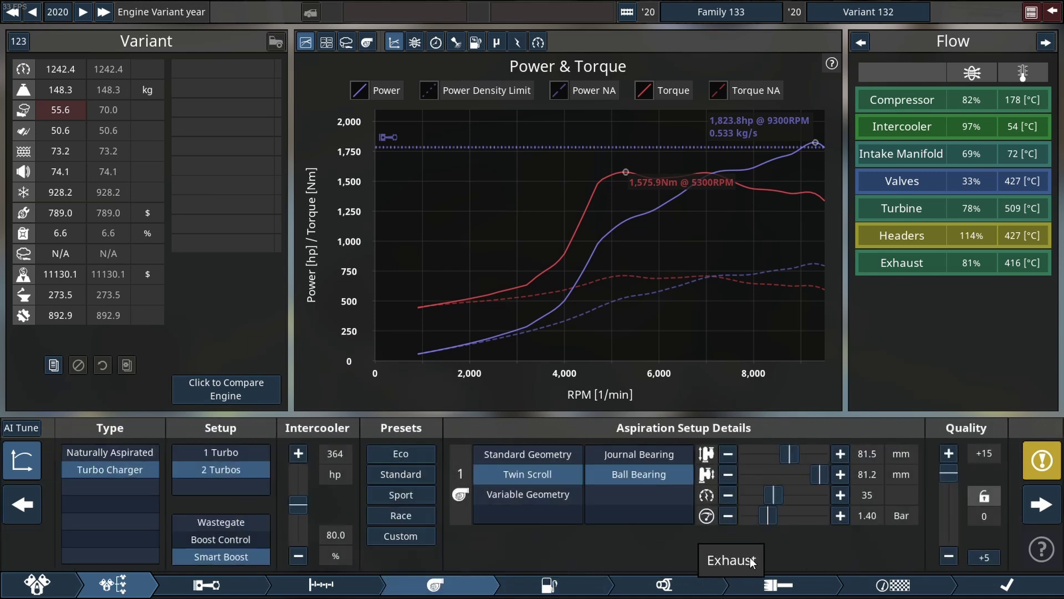
scroll(787, 516, "up", 3)
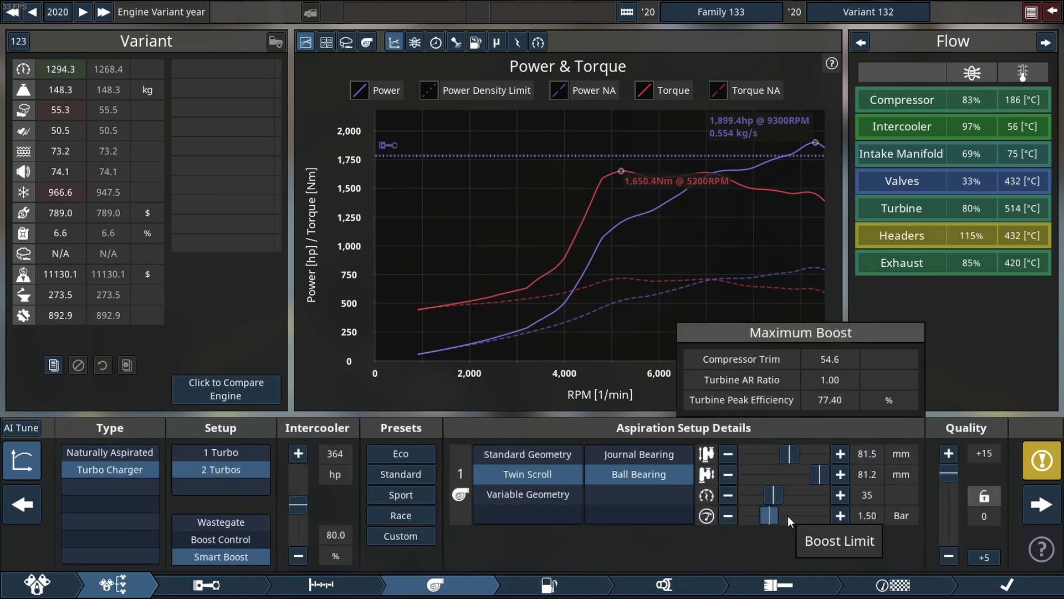
scroll(788, 516, "up", 2)
scroll(788, 516, "up", 2)
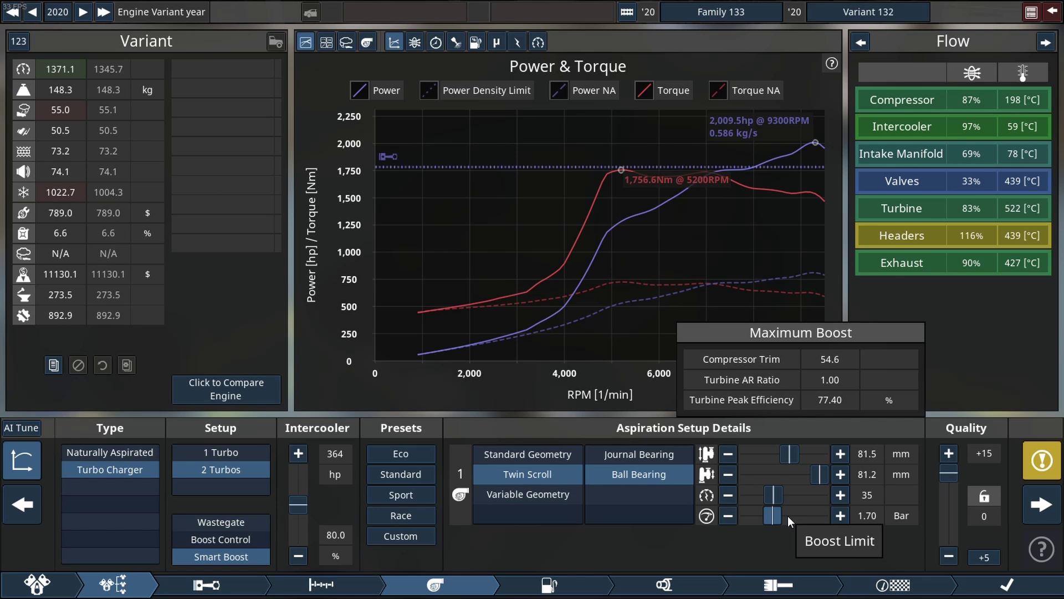
scroll(788, 516, "up", 1)
scroll(788, 515, "up", 1)
scroll(787, 516, "up", 1)
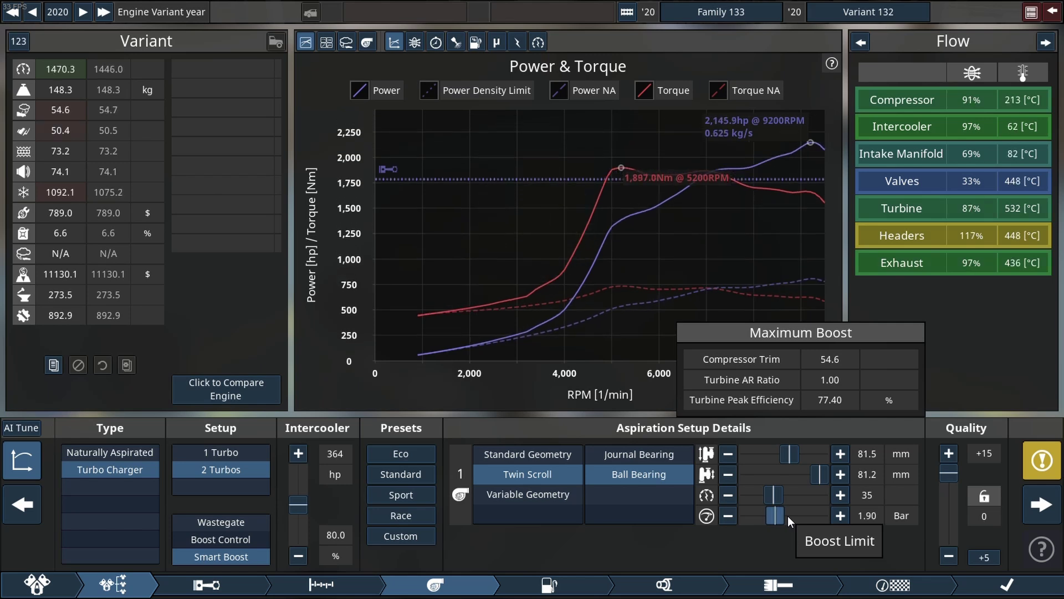
scroll(788, 516, "up", 1)
scroll(788, 516, "up", 1)
scroll(787, 516, "up", 1)
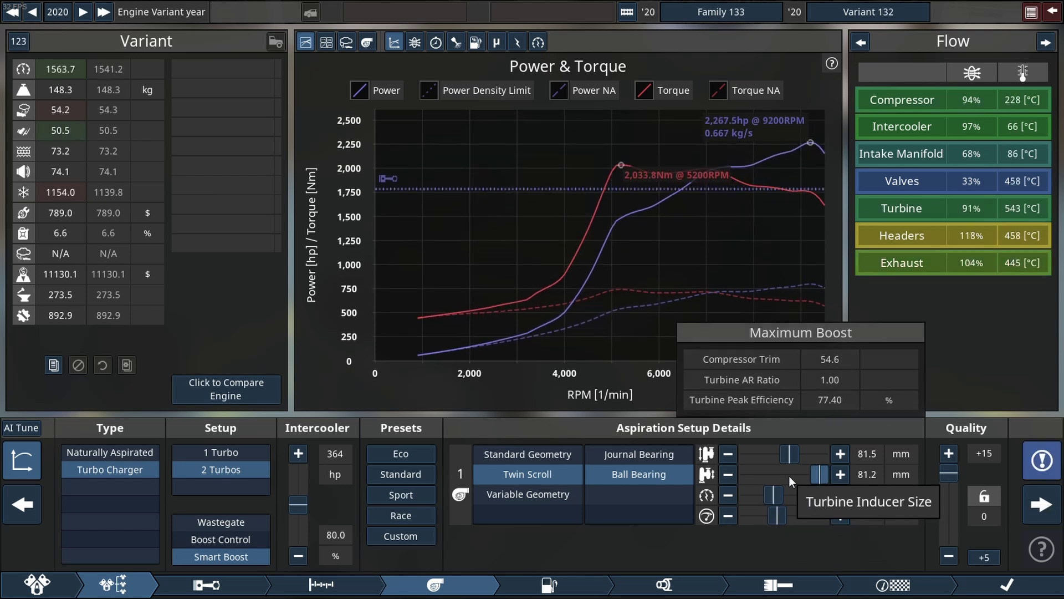
scroll(793, 457, "up", 1)
scroll(792, 457, "up", 1)
scroll(792, 457, "up", 1)
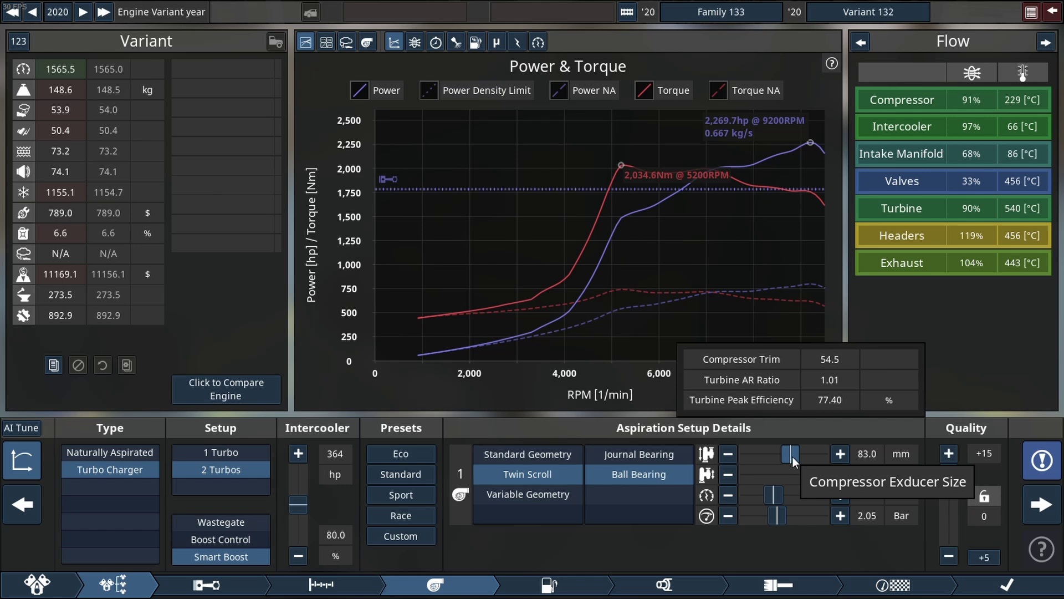
scroll(793, 457, "up", 1)
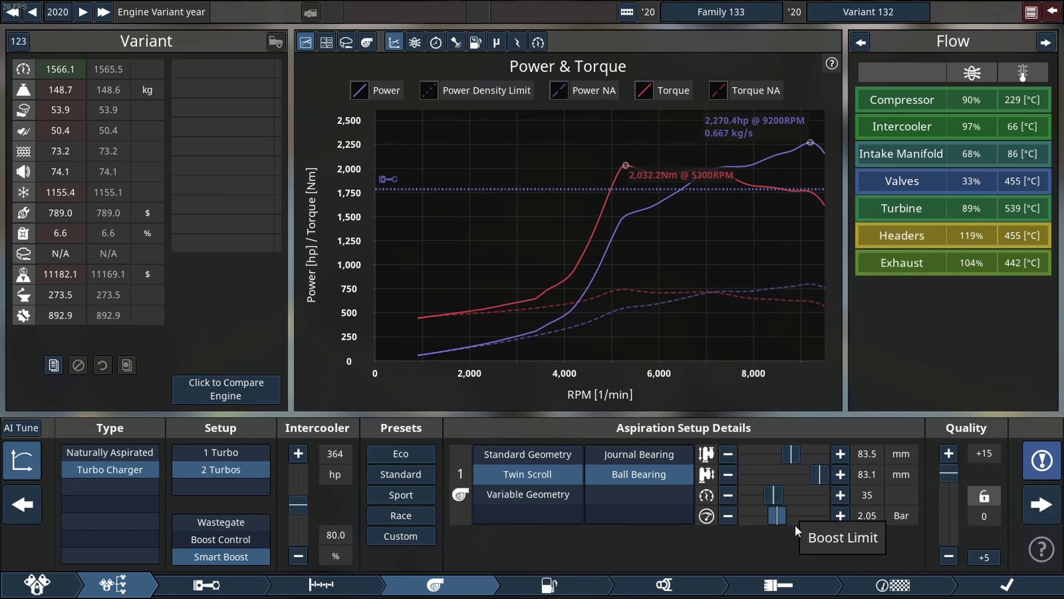
scroll(795, 525, "up", 1)
scroll(795, 525, "up", 1)
scroll(795, 525, "up", 1)
scroll(796, 525, "up", 1)
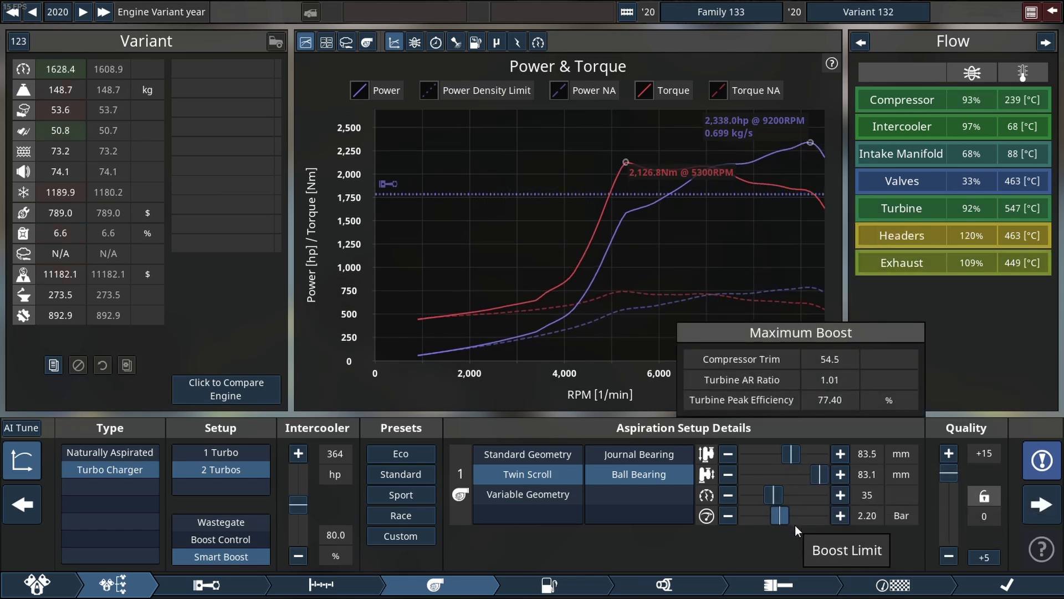
scroll(795, 525, "up", 2)
scroll(795, 525, "up", 2)
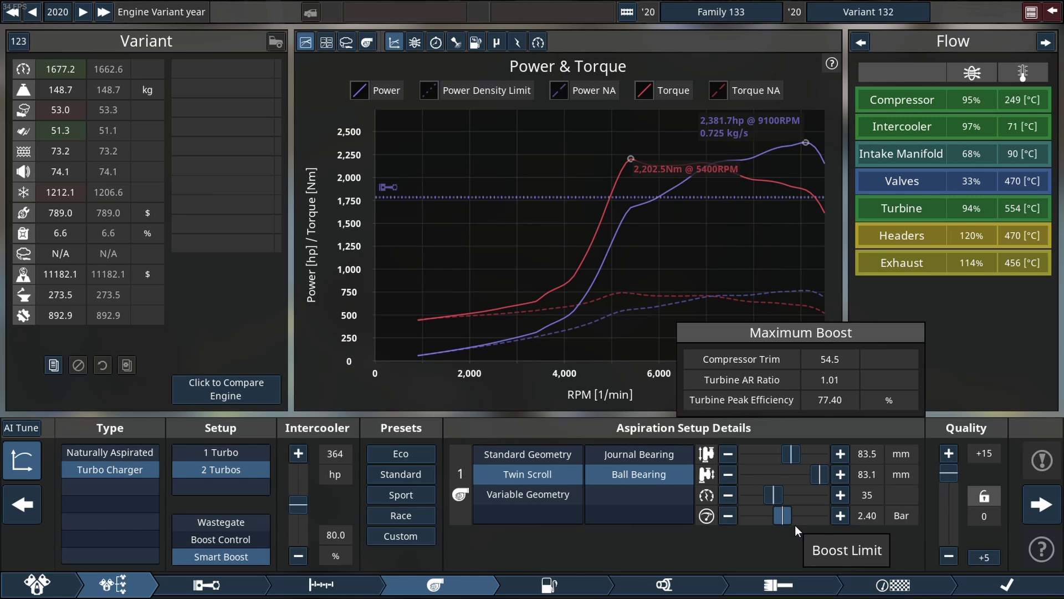
left_click(350, 579)
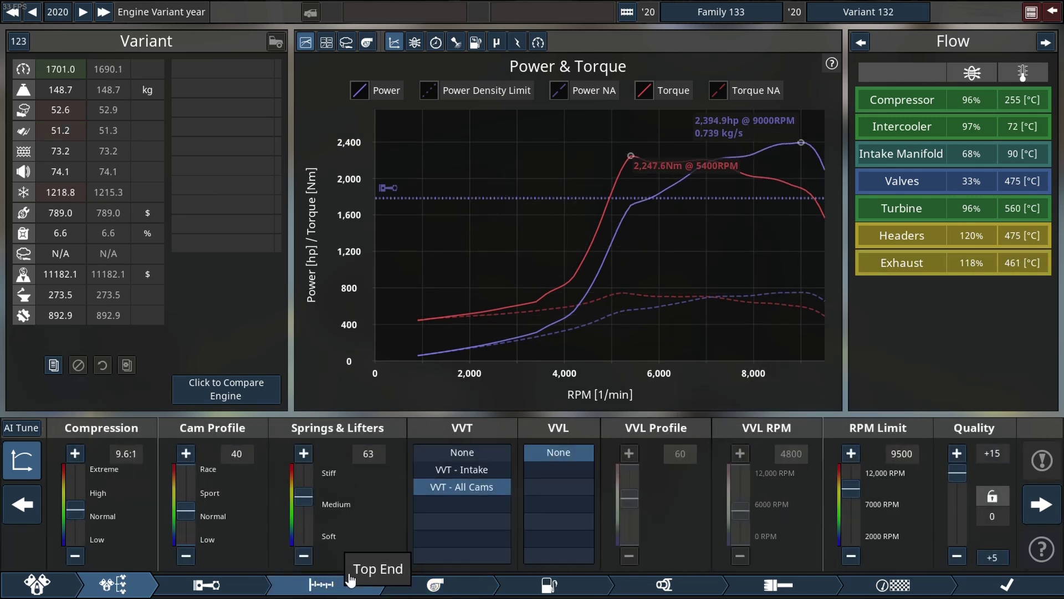
scroll(308, 522, "up", 2)
scroll(307, 523, "up", 2)
scroll(307, 522, "up", 1)
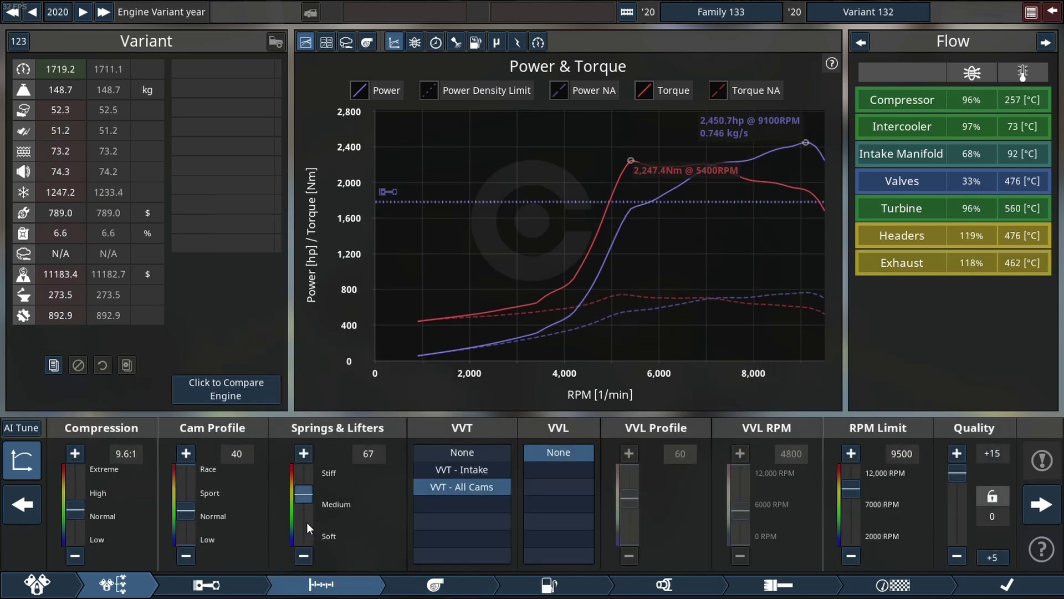
scroll(307, 523, "up", 1)
scroll(307, 523, "up", 5)
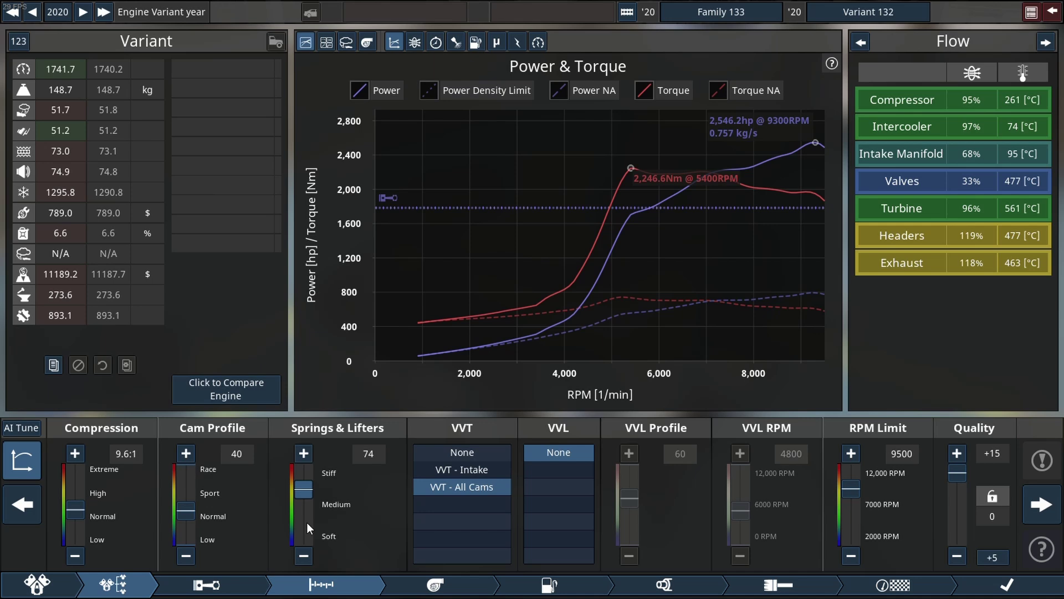
scroll(307, 523, "up", 1)
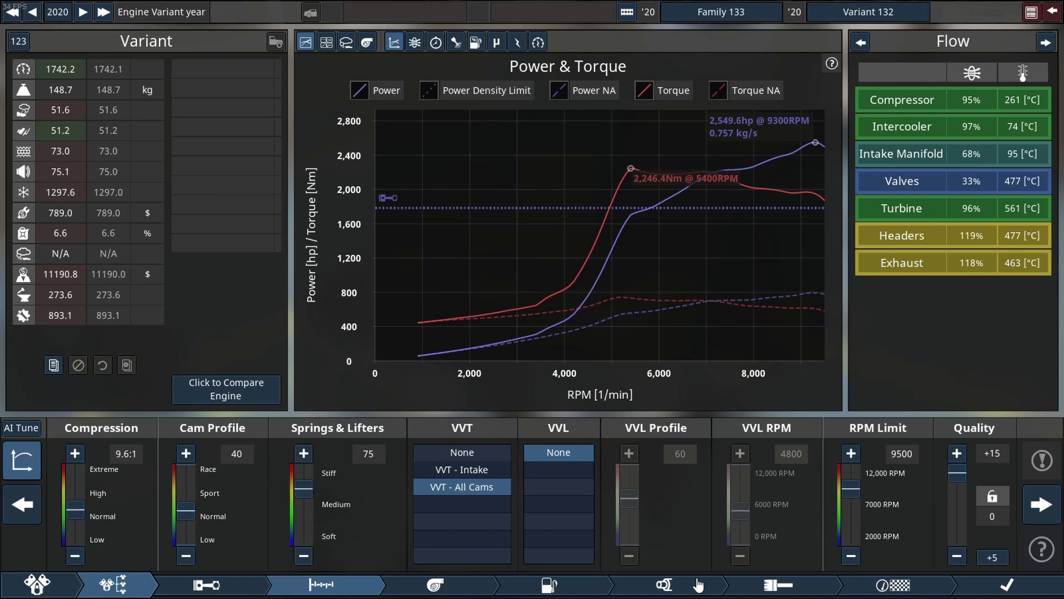
Stiffen springs to 75, widen the exhaust to 82.5 mm and headers to size 59
left_click(665, 586)
scroll(432, 520, "up", 3)
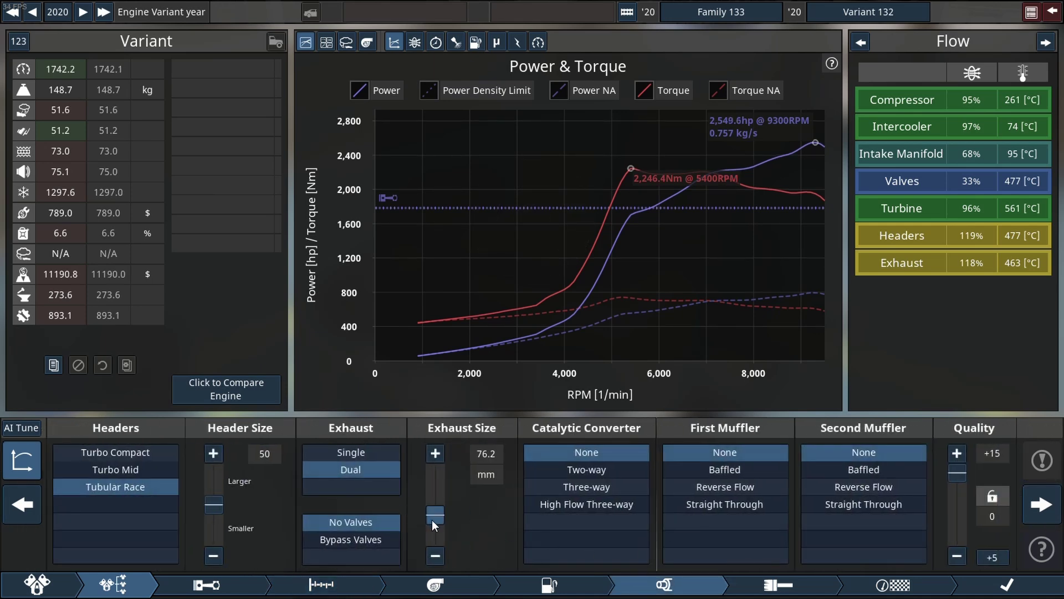
scroll(432, 520, "up", 3)
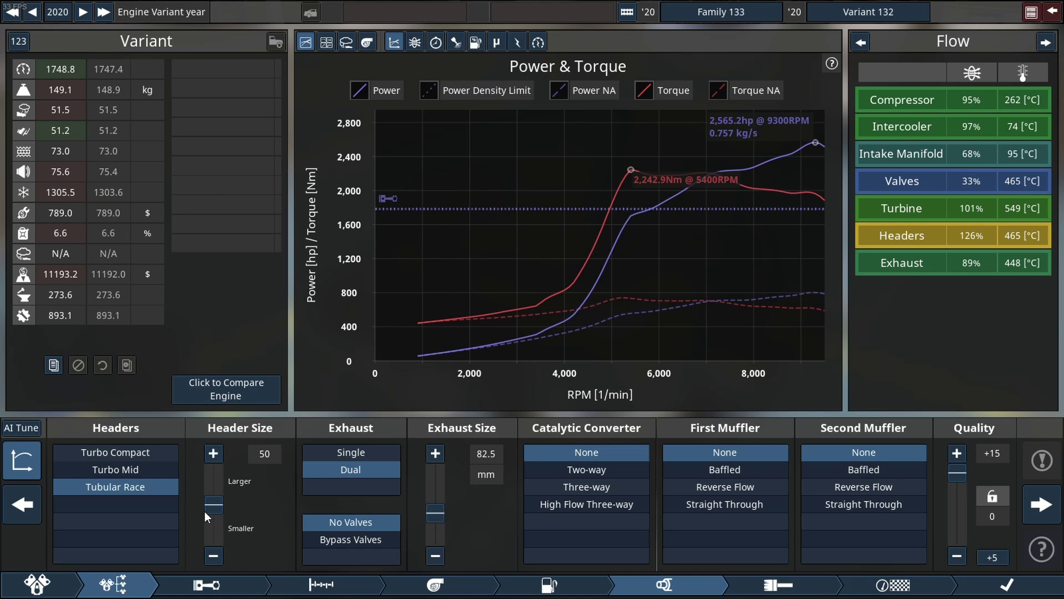
scroll(216, 512, "up", 1)
scroll(215, 512, "up", 1)
scroll(215, 512, "up", 1)
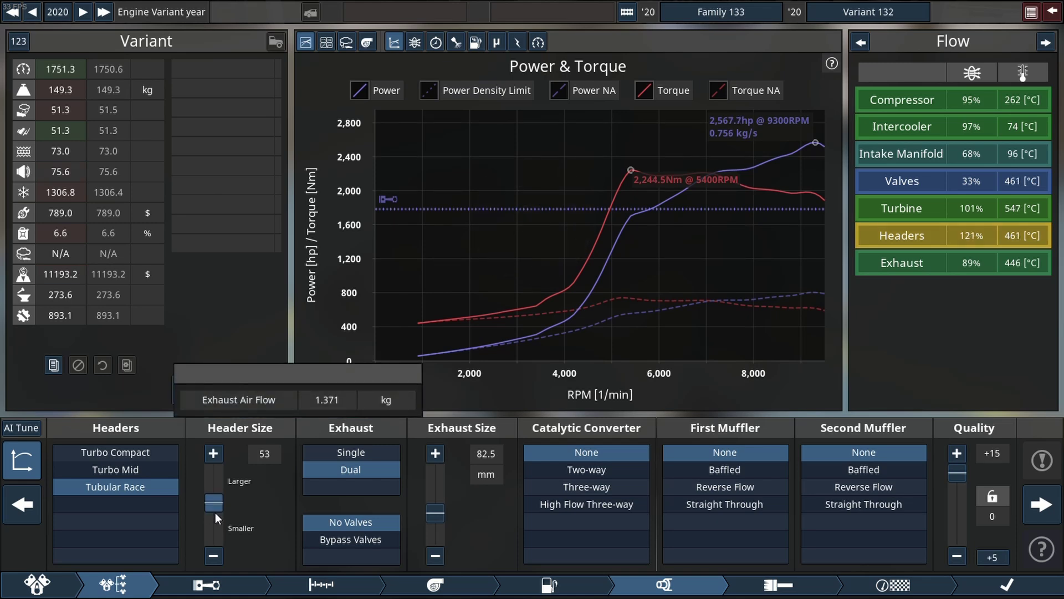
scroll(216, 512, "up", 1)
scroll(215, 513, "up", 1)
scroll(215, 512, "up", 2)
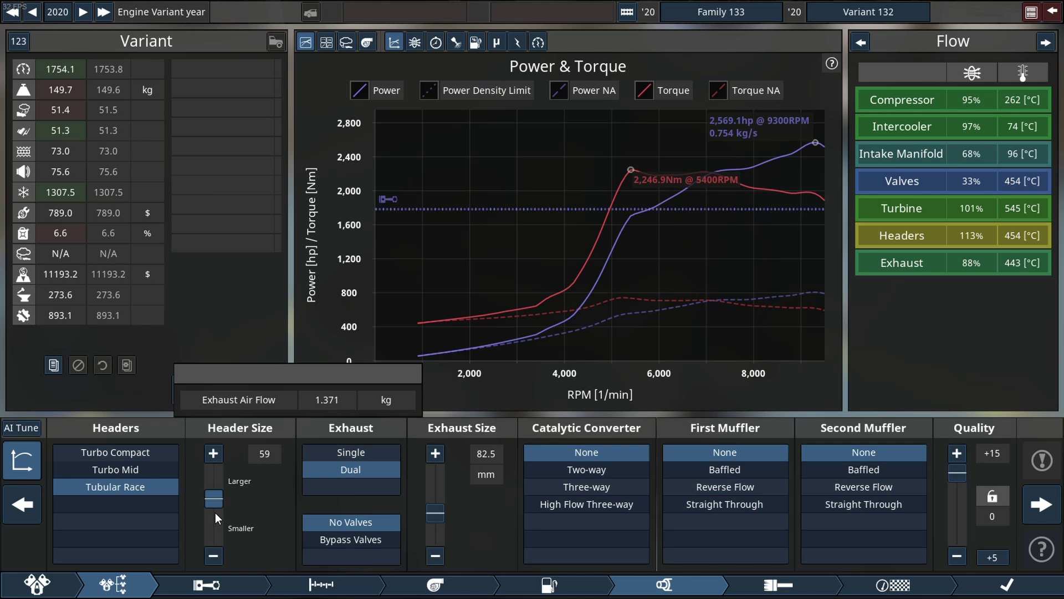
Raise boost limit to 2.90 bar and compressor wheels to 85.0 and 84.5 mm, checking stress
left_click(507, 589)
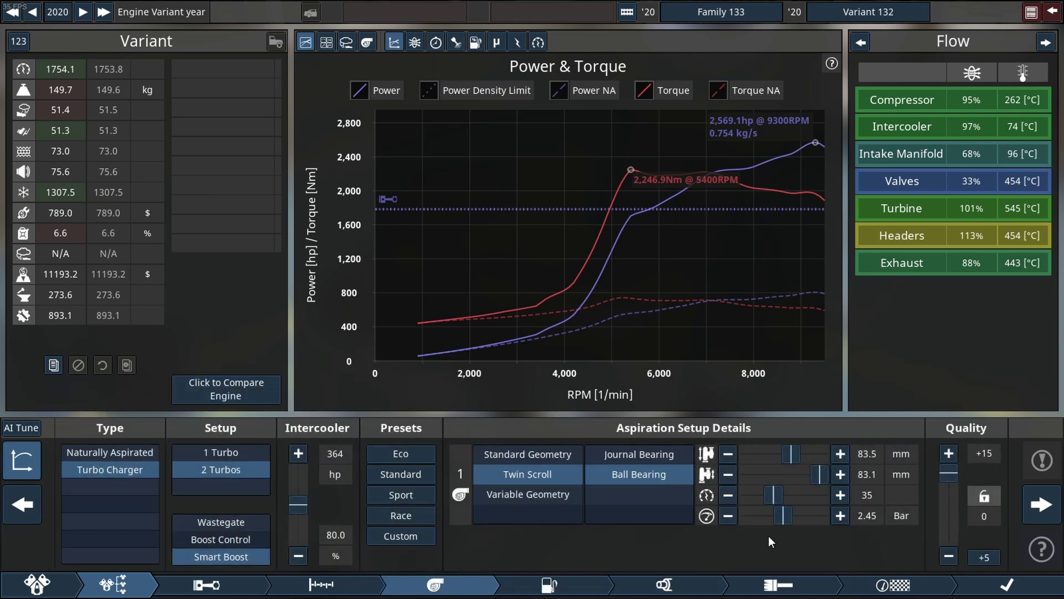
scroll(804, 517, "up", 1)
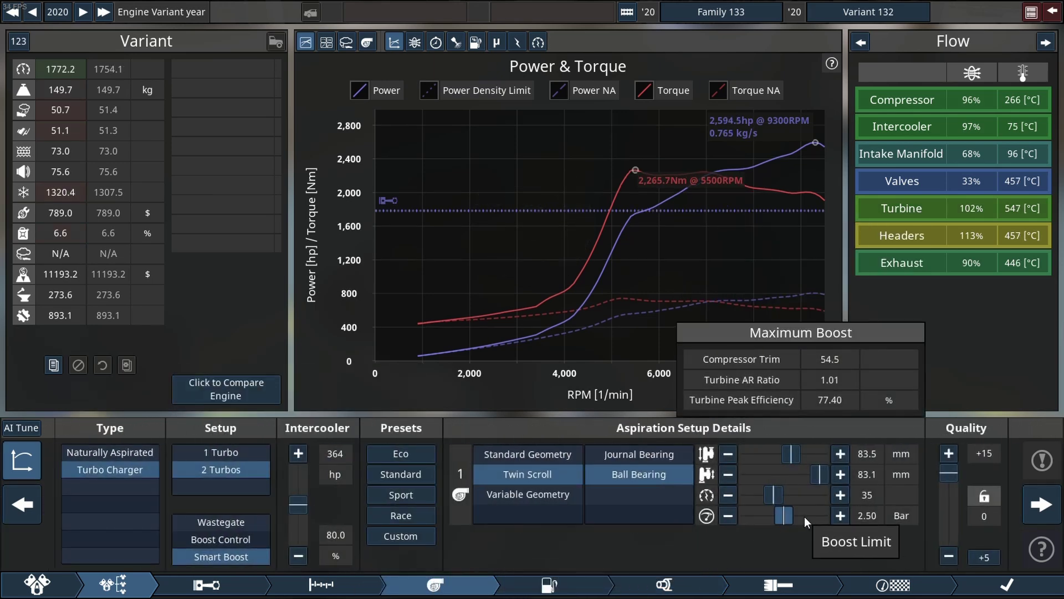
scroll(803, 516, "up", 1)
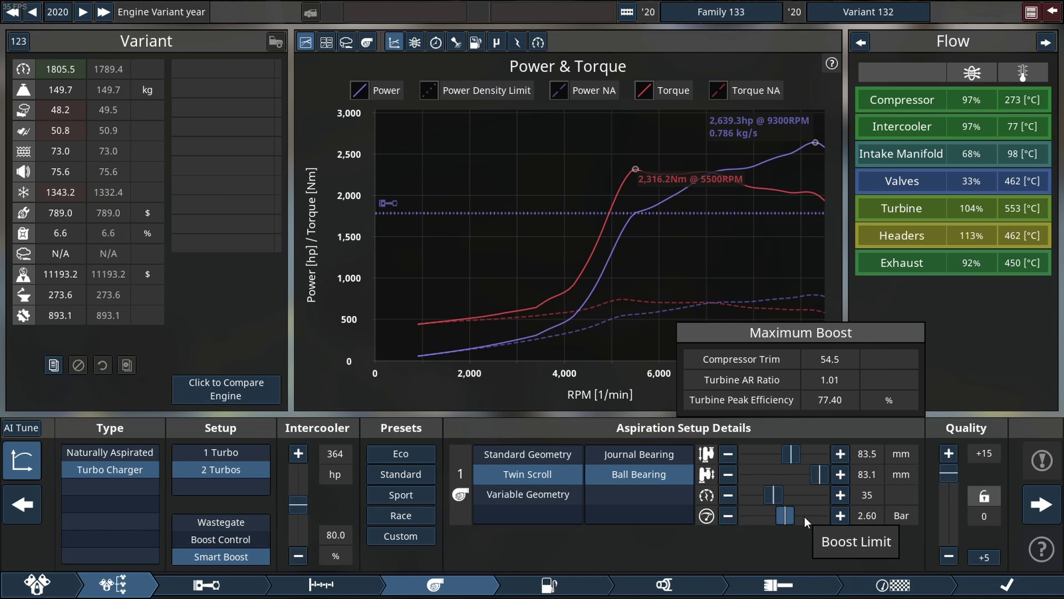
scroll(805, 516, "up", 1)
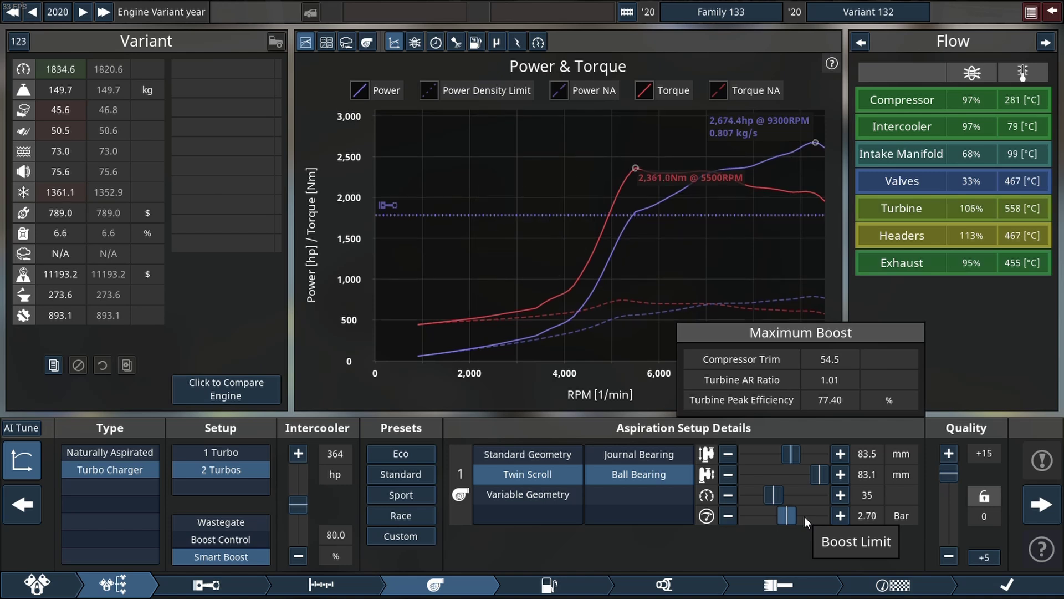
scroll(804, 516, "up", 1)
scroll(804, 517, "up", 1)
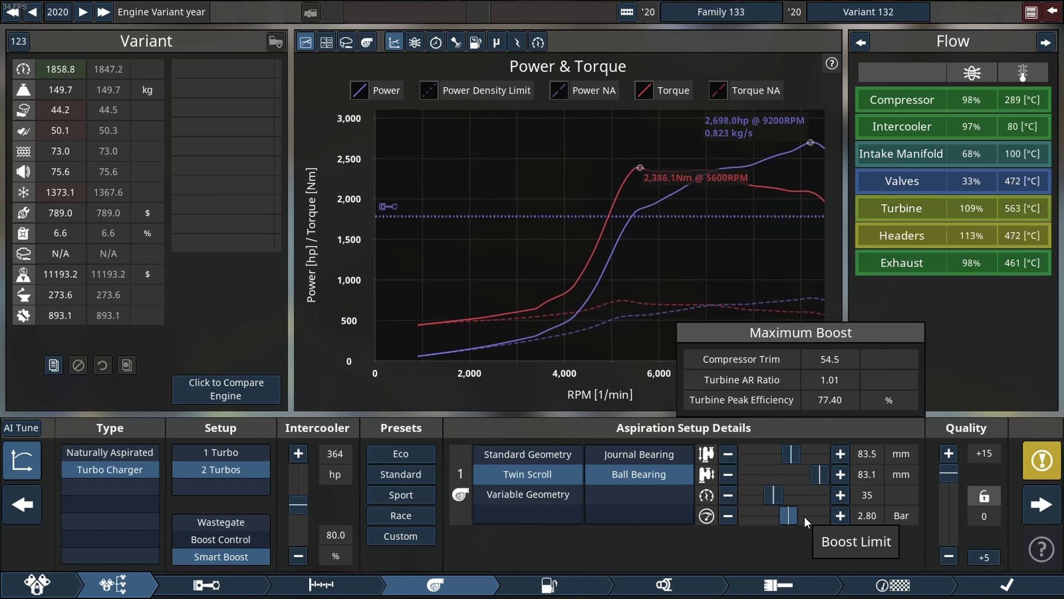
scroll(786, 462, "up", 1)
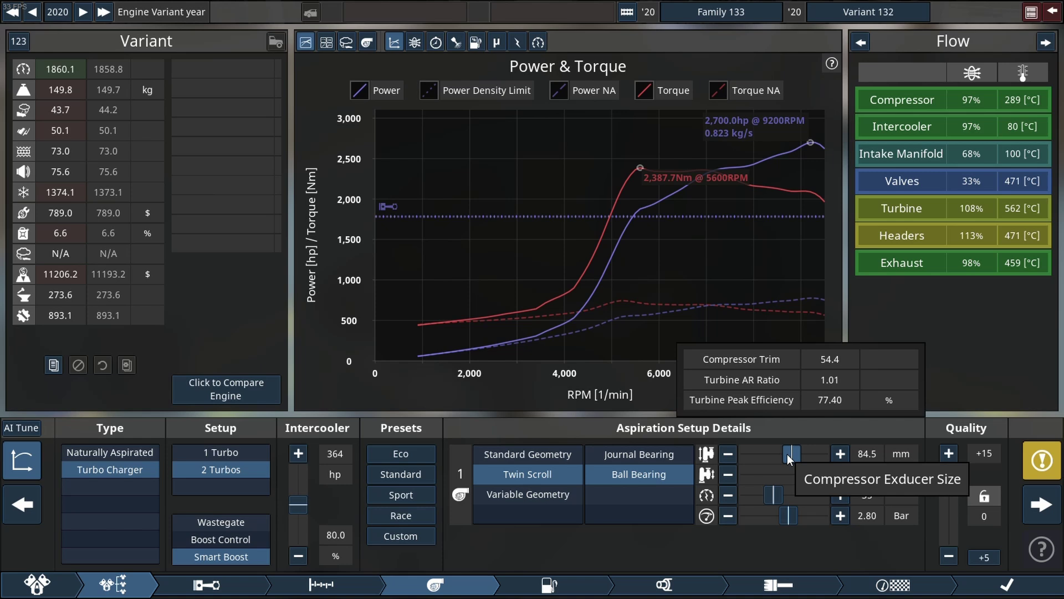
mouse_move(1041, 460)
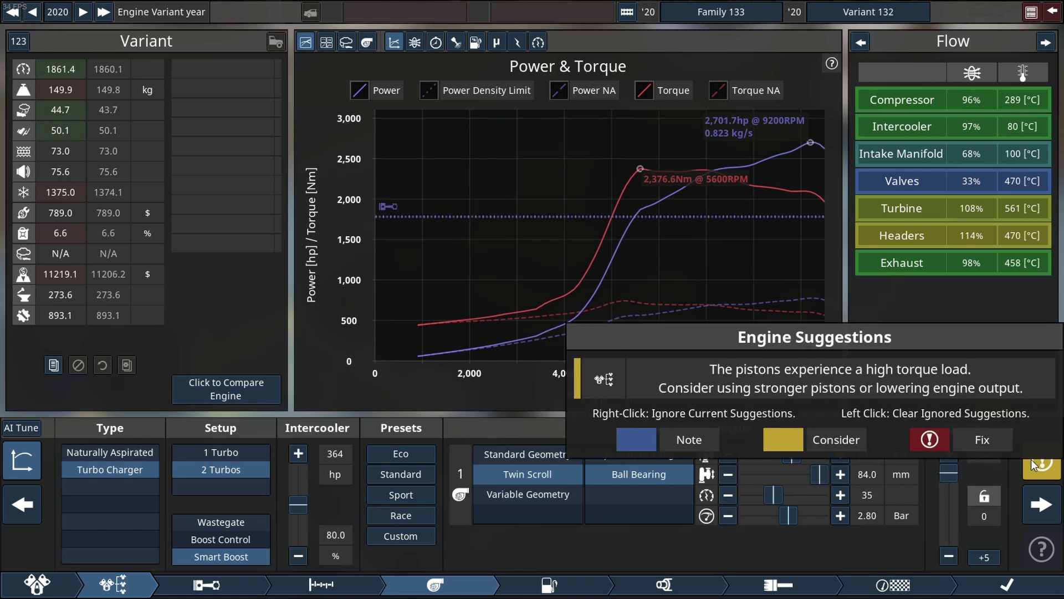
left_click(862, 45)
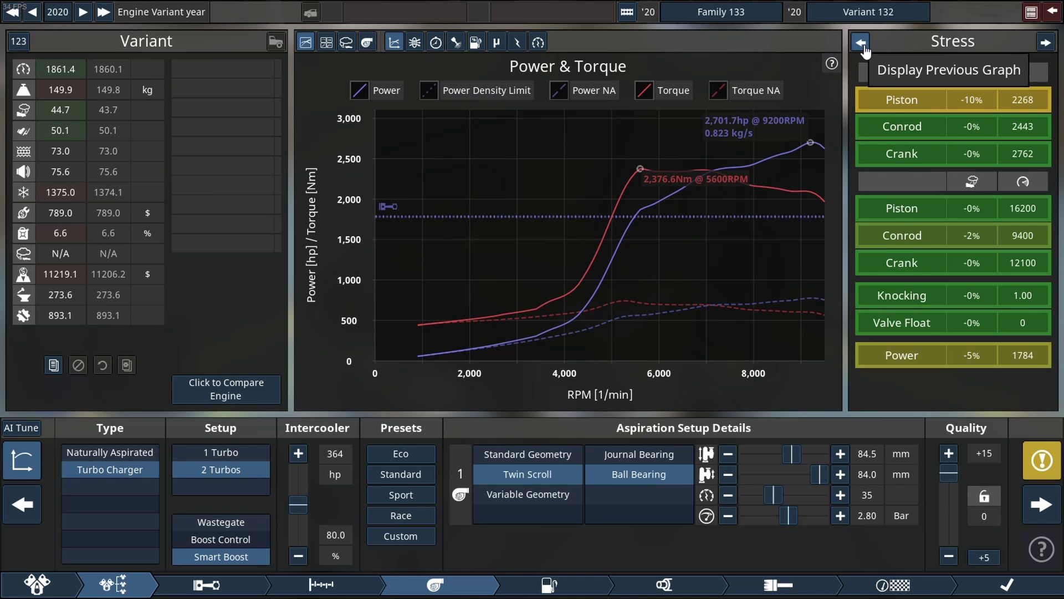
left_click(863, 44)
scroll(767, 520, "up", 1)
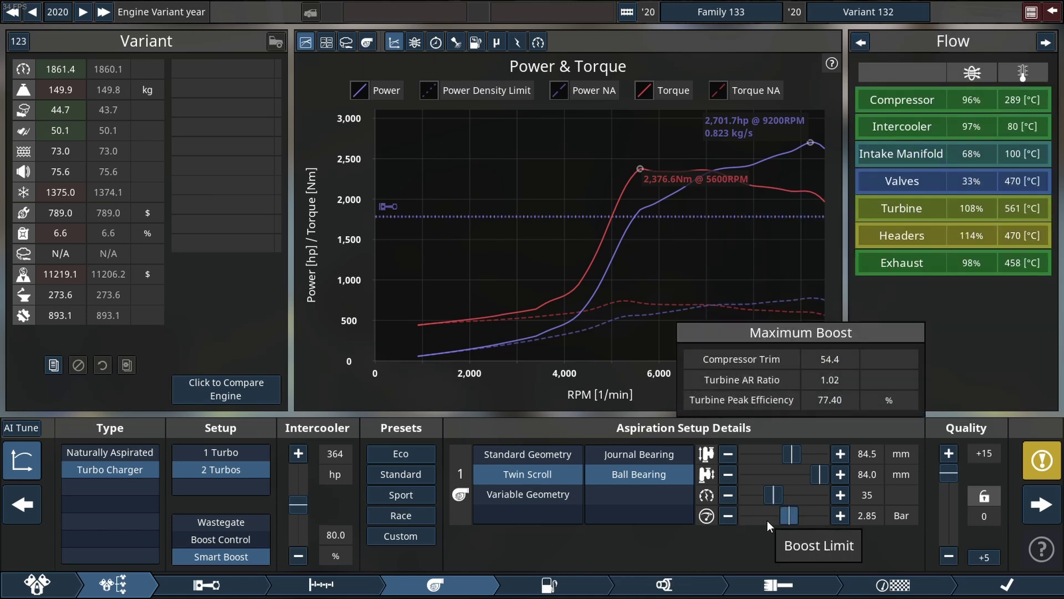
scroll(767, 520, "up", 1)
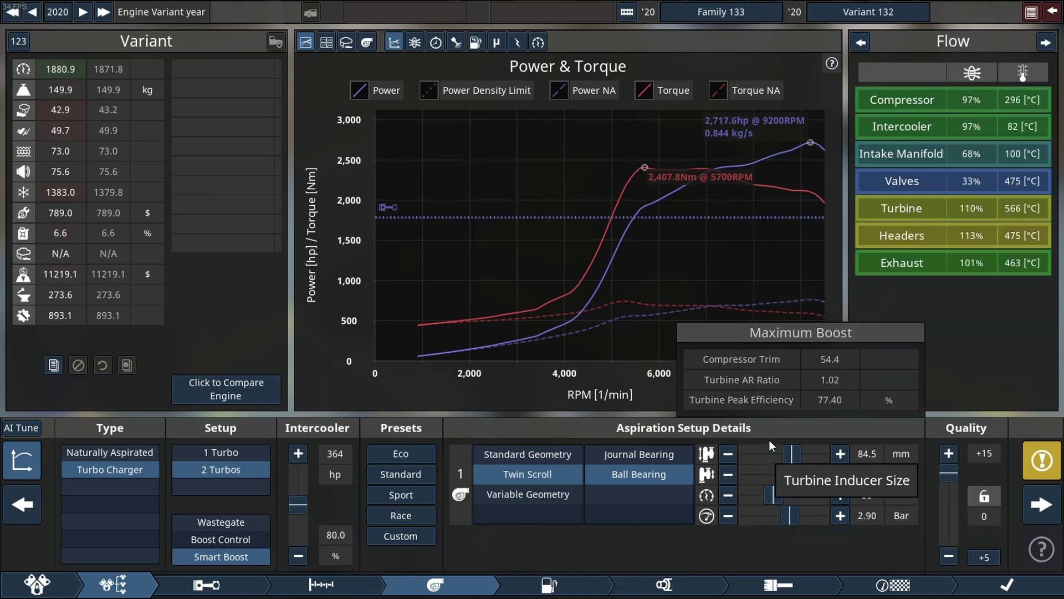
scroll(770, 449, "up", 1)
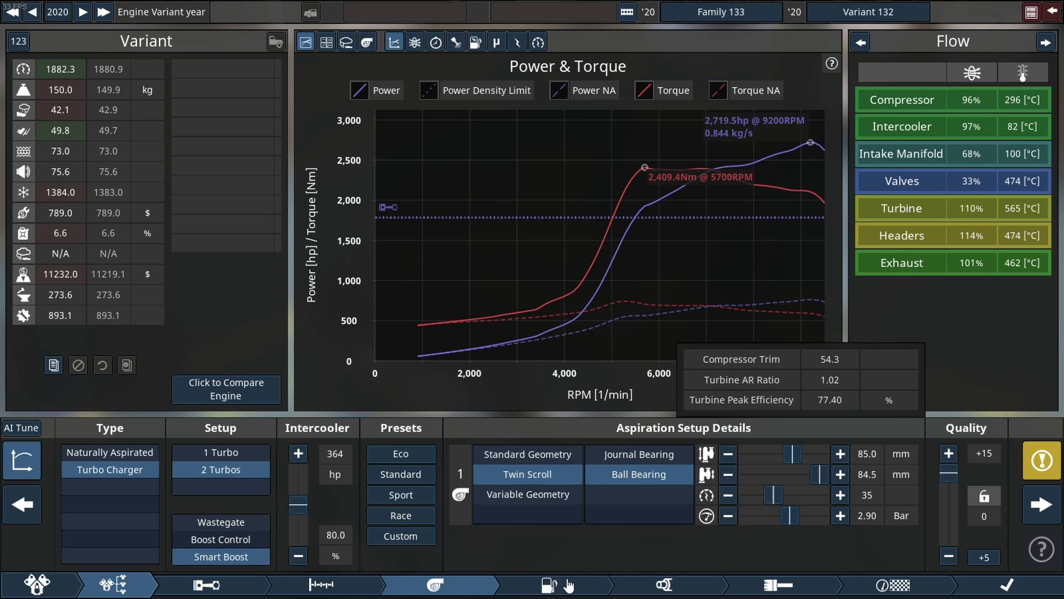
Widen headers to 68 and exhaust to 102 mm, then stiffen valve springs to 81
left_click(664, 585)
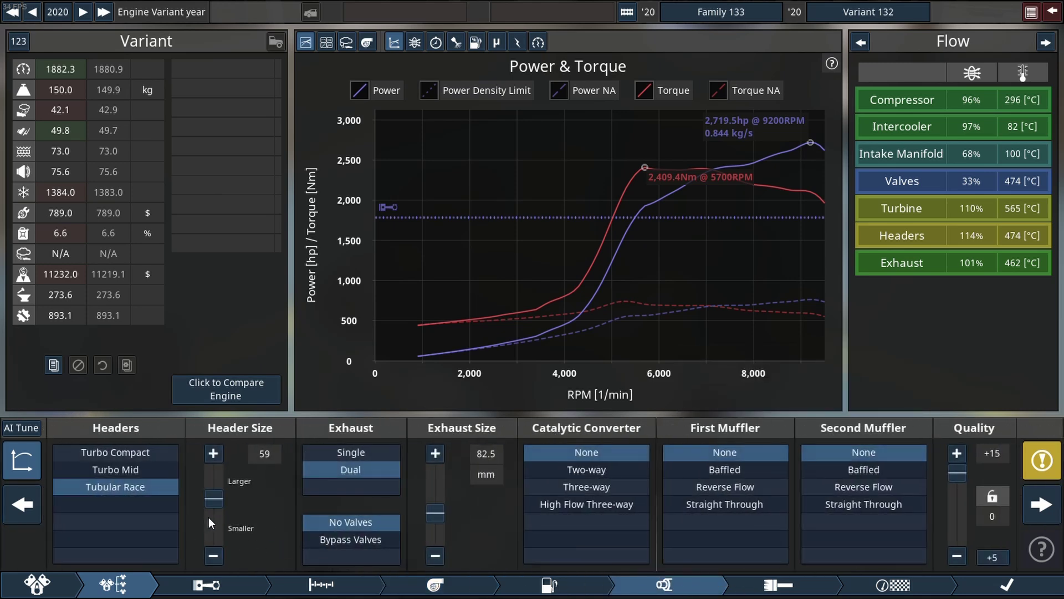
scroll(209, 518, "up", 4)
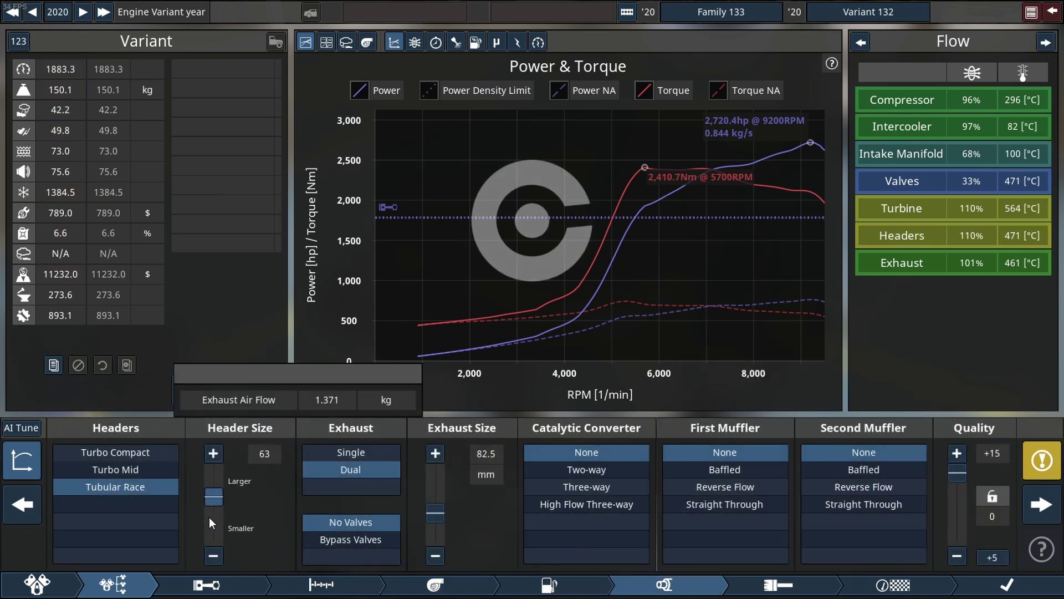
scroll(208, 517, "up", 4)
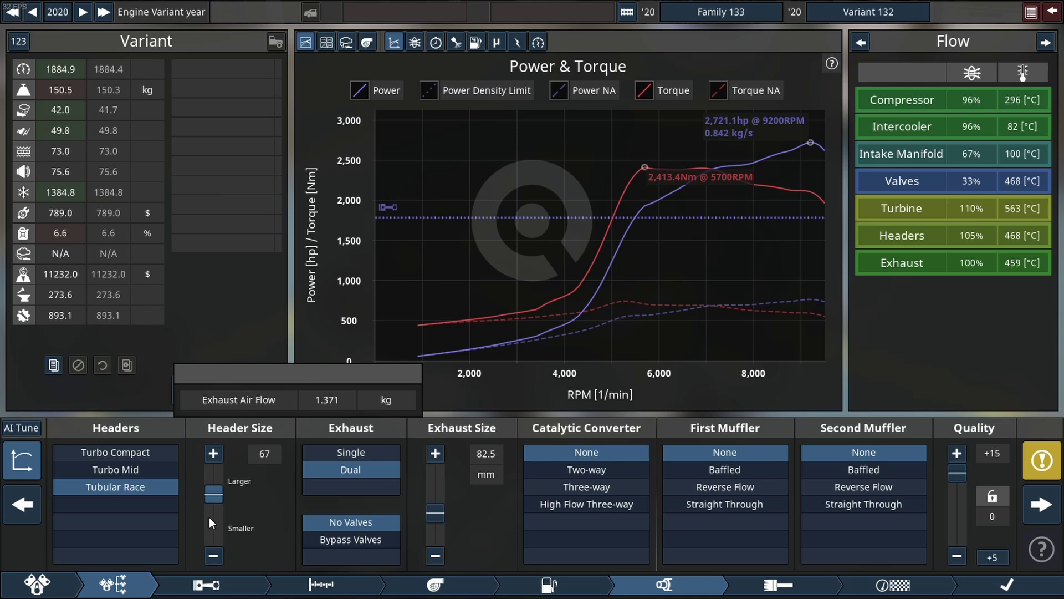
scroll(209, 518, "up", 1)
scroll(436, 521, "up", 1)
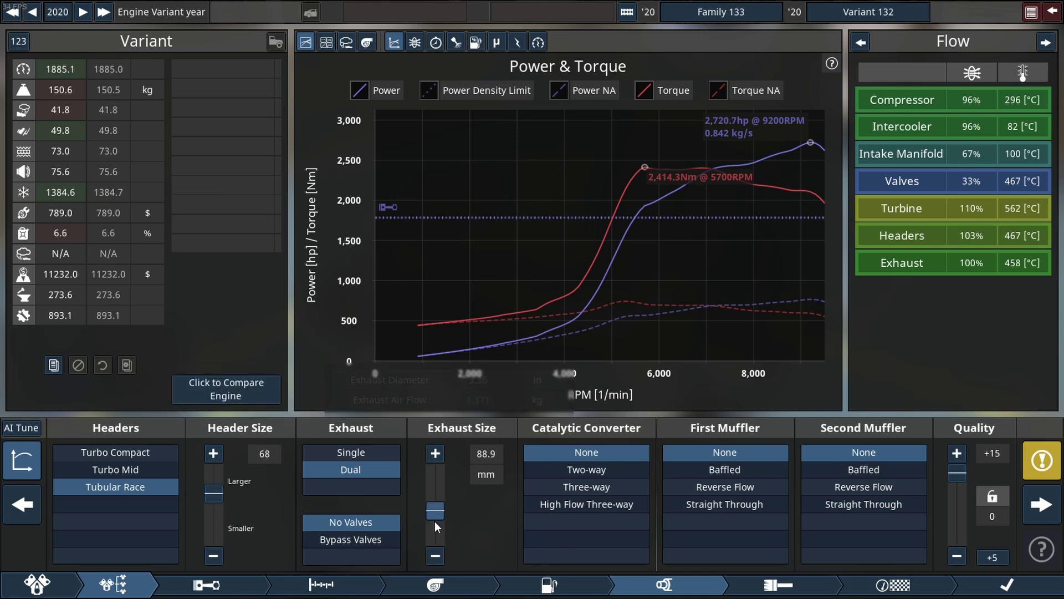
scroll(435, 522, "up", 1)
scroll(435, 522, "up", 1)
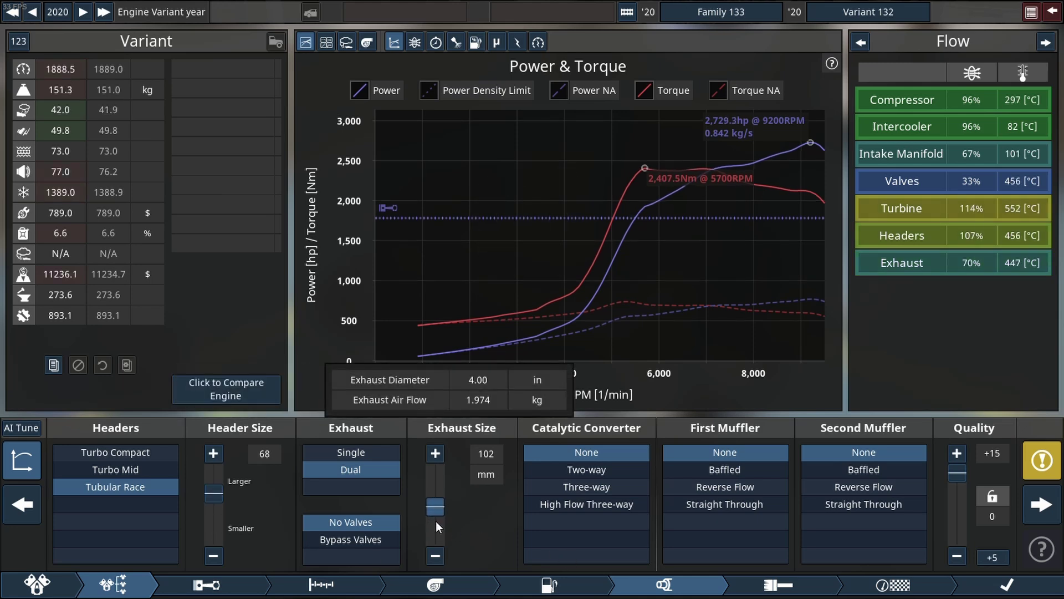
left_click(345, 589)
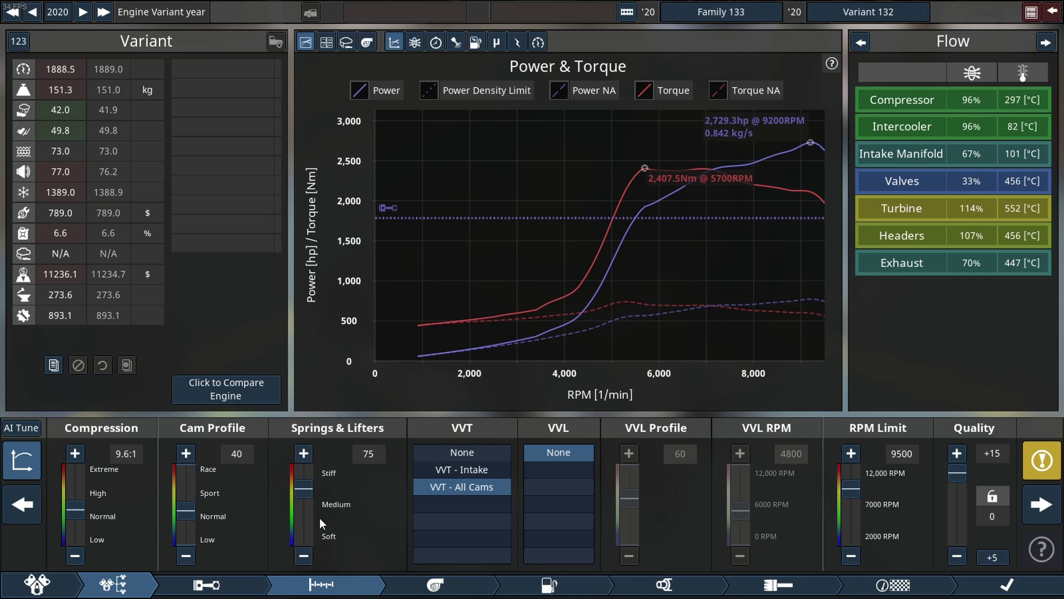
scroll(302, 518, "up", 3)
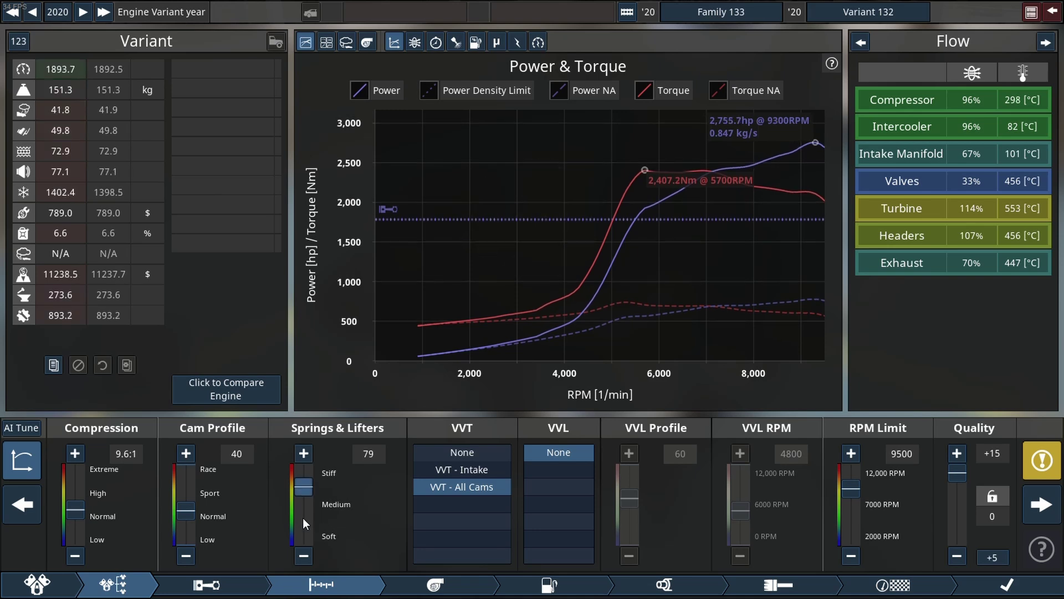
scroll(303, 519, "up", 1)
scroll(303, 519, "up", 1)
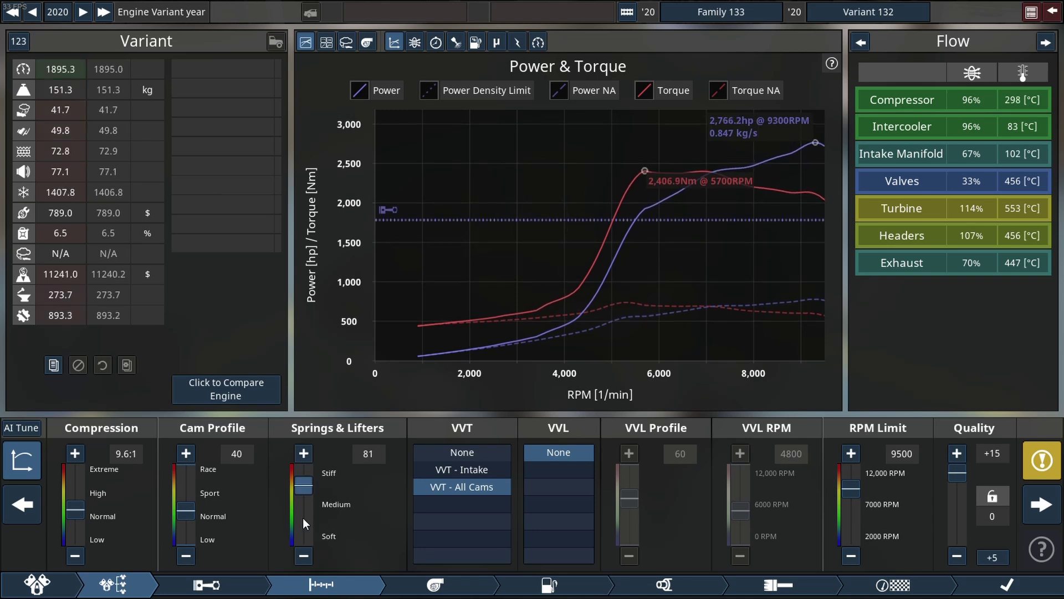
Raise boost limit to 3.25 bar with turbine tune 36, then set the fuel map to about 50
left_click(530, 580)
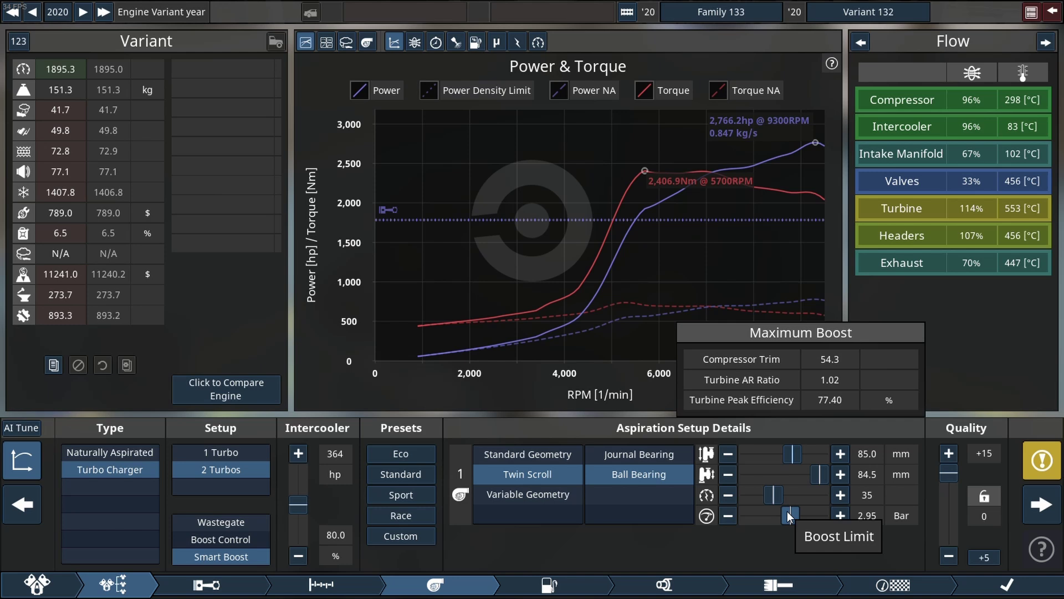
scroll(787, 512, "up", 3)
scroll(787, 512, "up", 1)
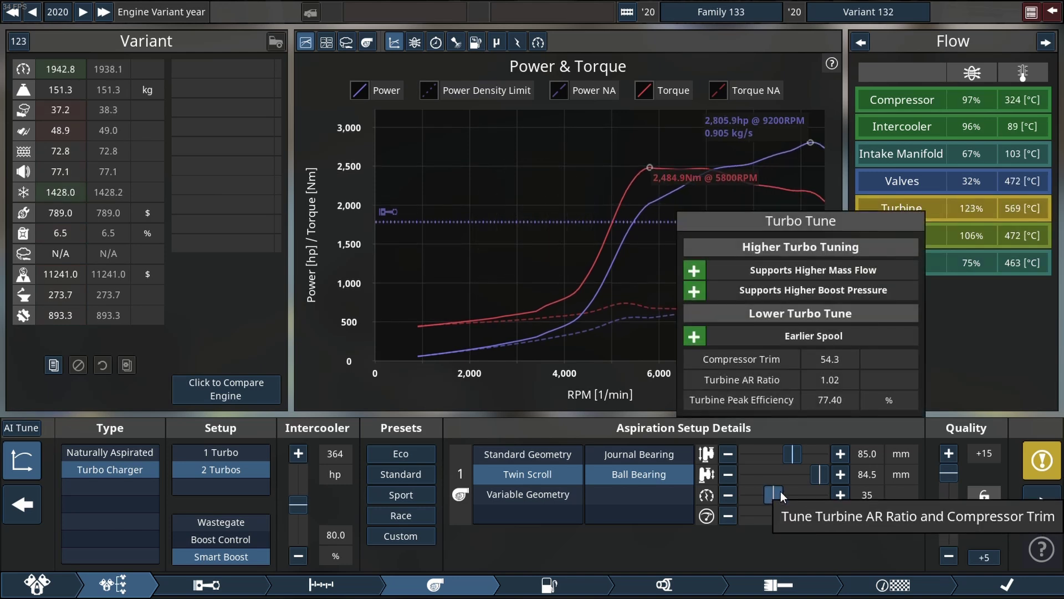
scroll(781, 491, "down", 1)
scroll(781, 492, "down", 1)
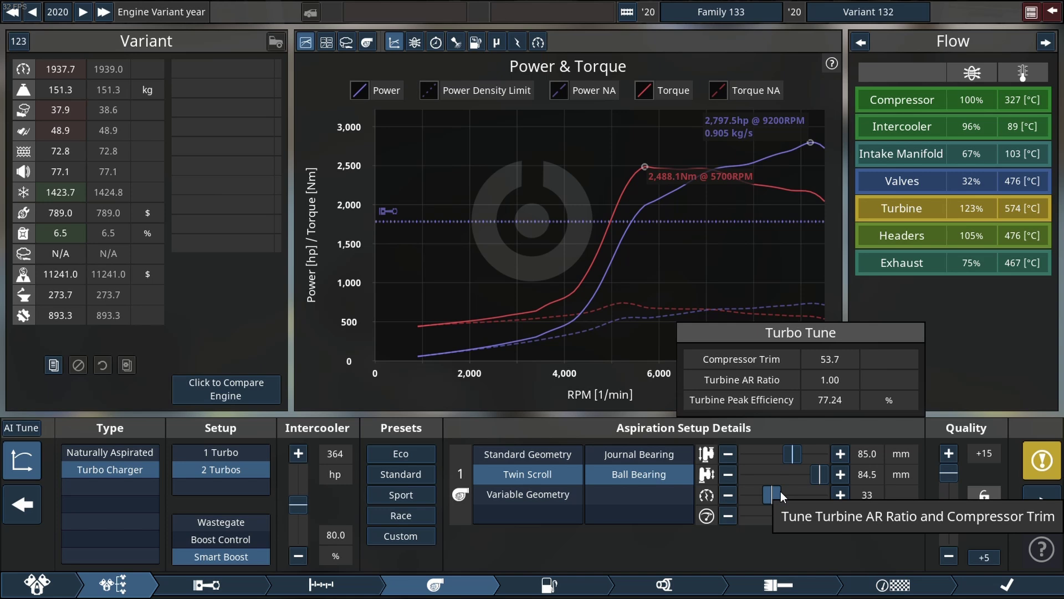
scroll(780, 492, "up", 1)
scroll(781, 492, "up", 1)
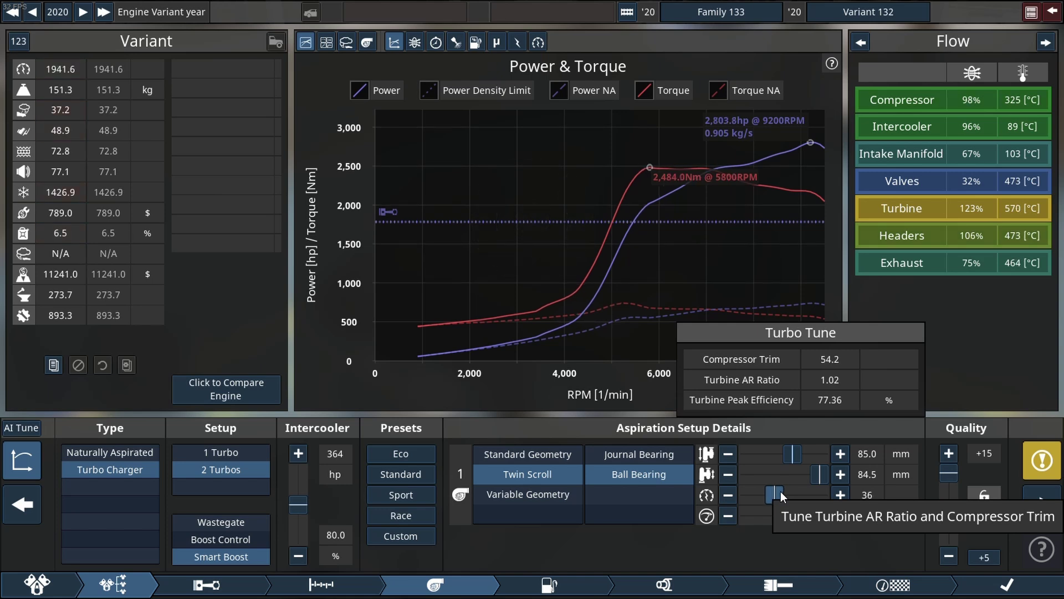
scroll(781, 492, "up", 1)
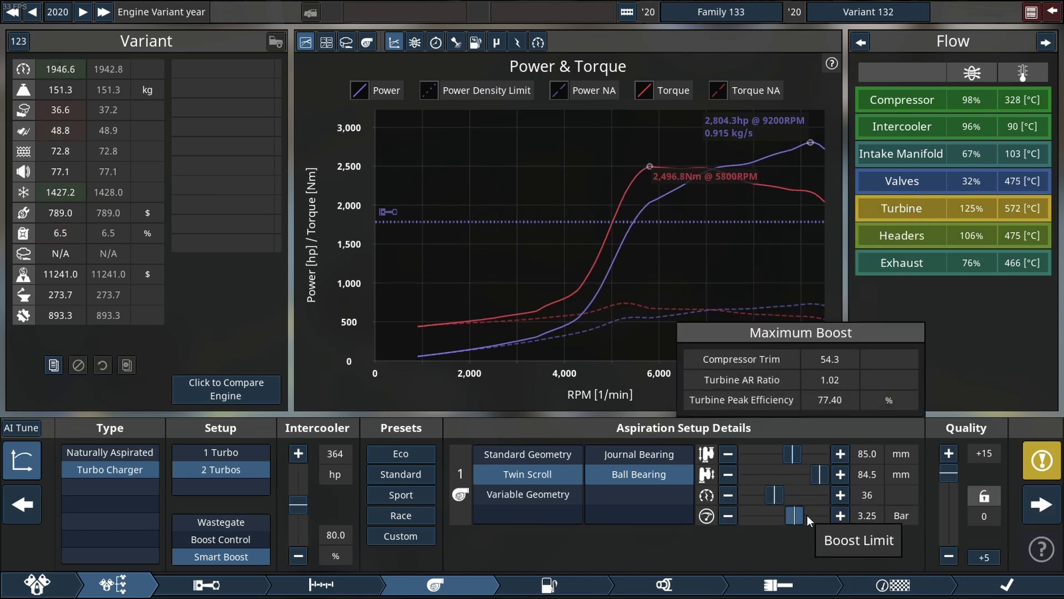
left_click(583, 593)
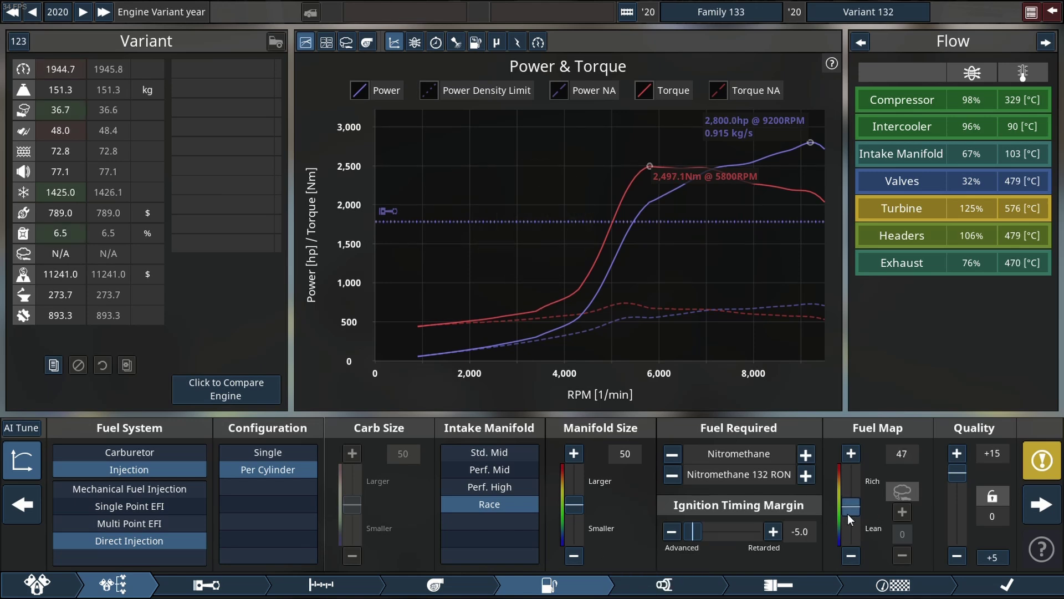
scroll(847, 515, "down", 1)
scroll(847, 515, "up", 2)
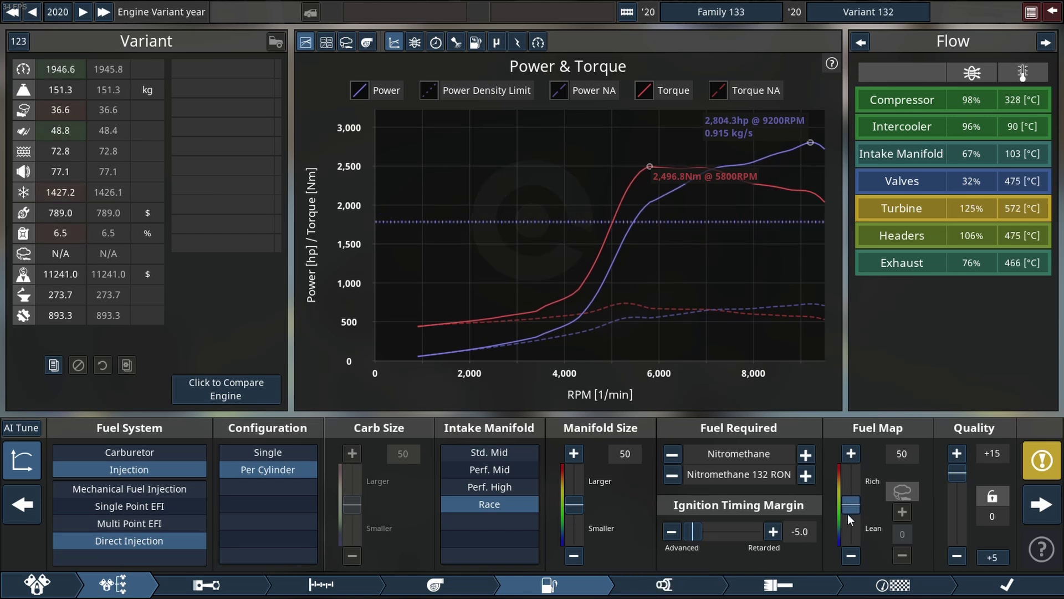
scroll(848, 514, "up", 1)
Lower compression to 8.2:1, checking the stress readouts, passing 3,095 hp
left_click(325, 584)
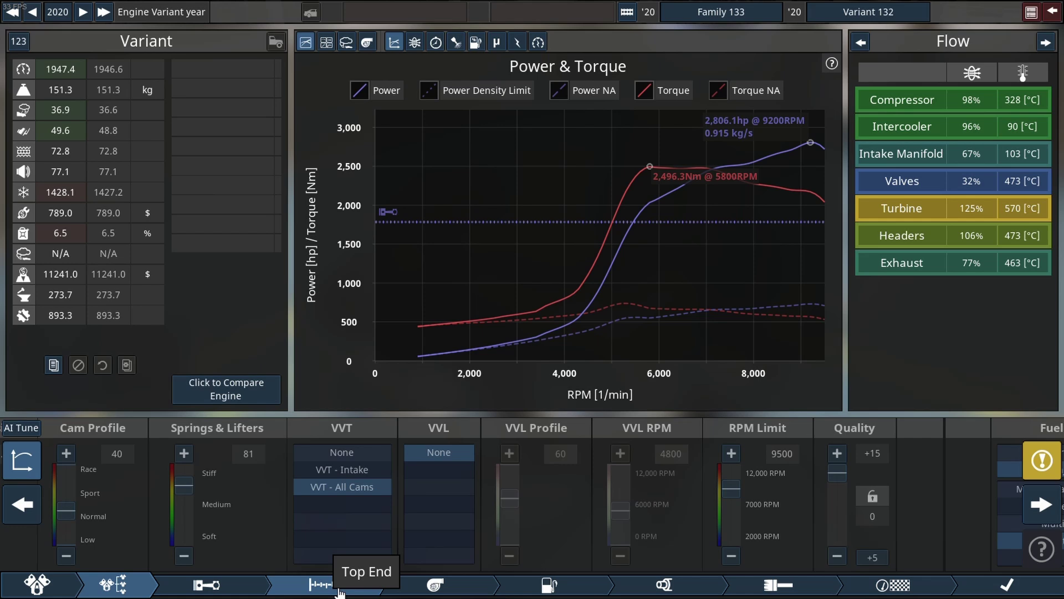
scroll(192, 530, "up", 1)
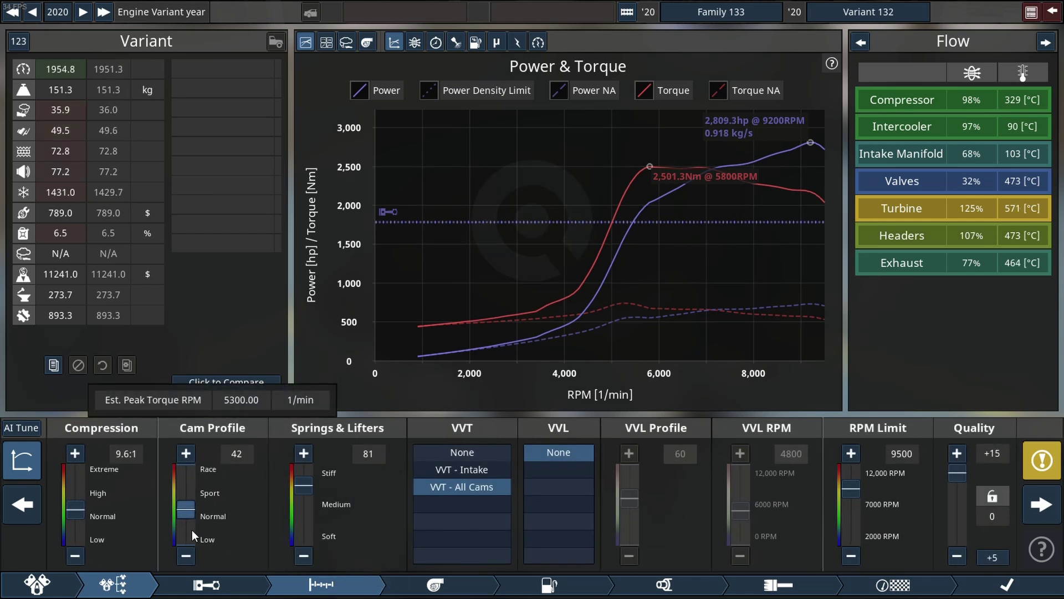
scroll(192, 530, "up", 2)
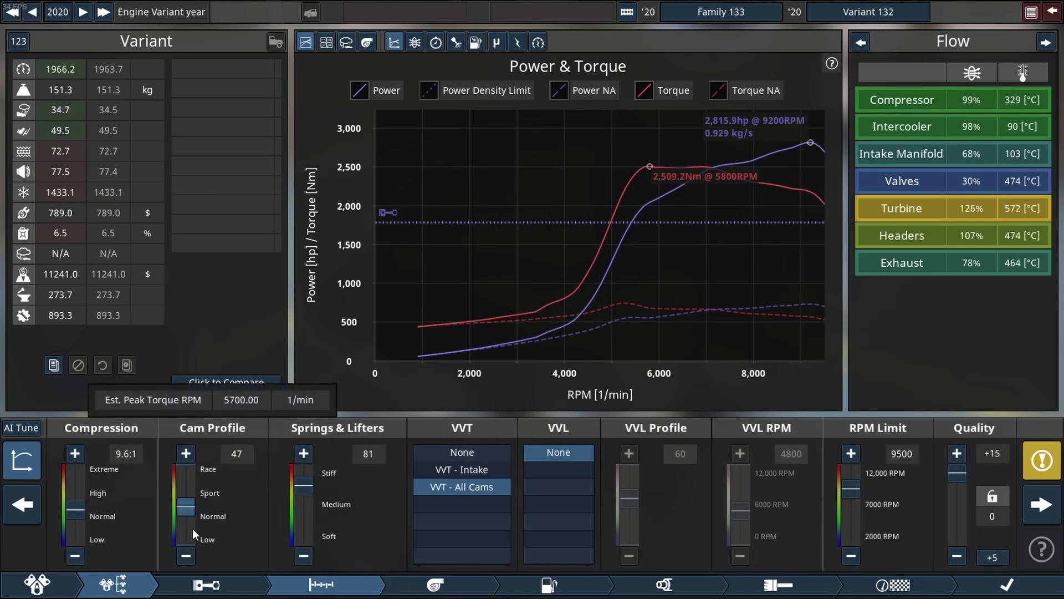
scroll(297, 499, "up", 1)
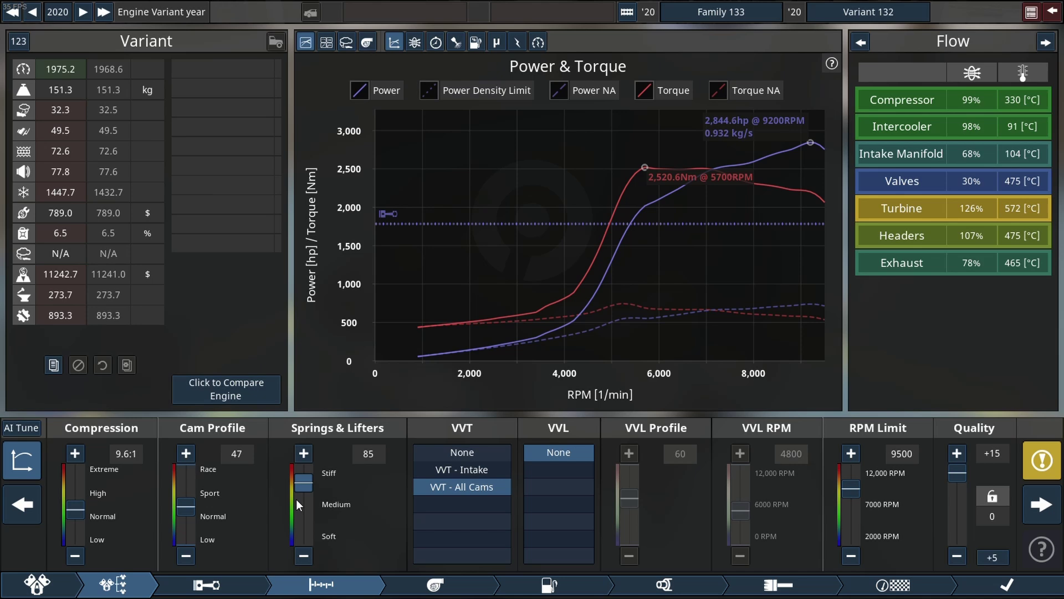
scroll(297, 499, "up", 1)
scroll(297, 500, "up", 1)
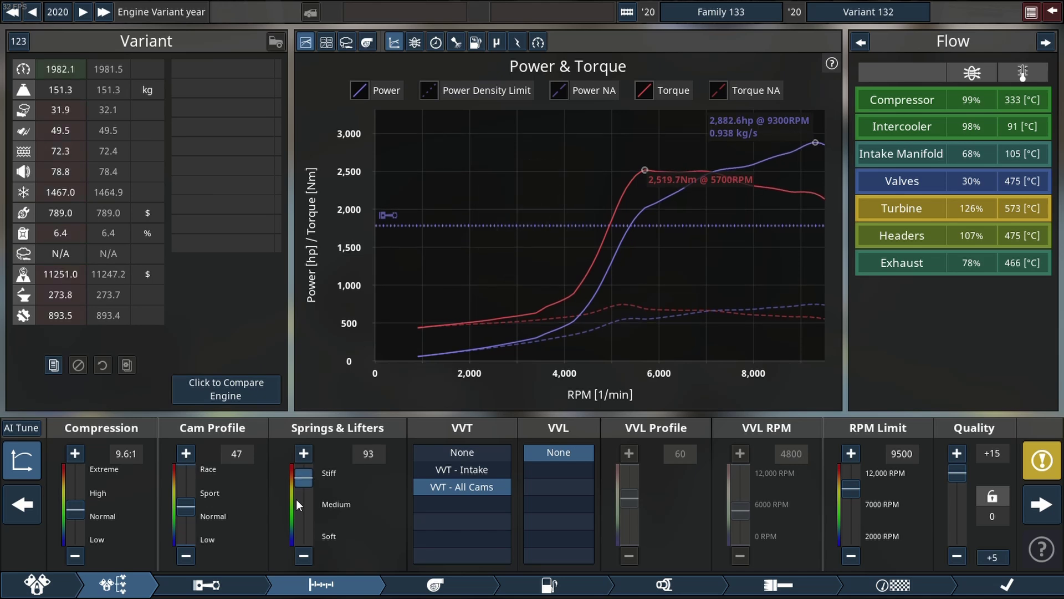
scroll(296, 499, "up", 1)
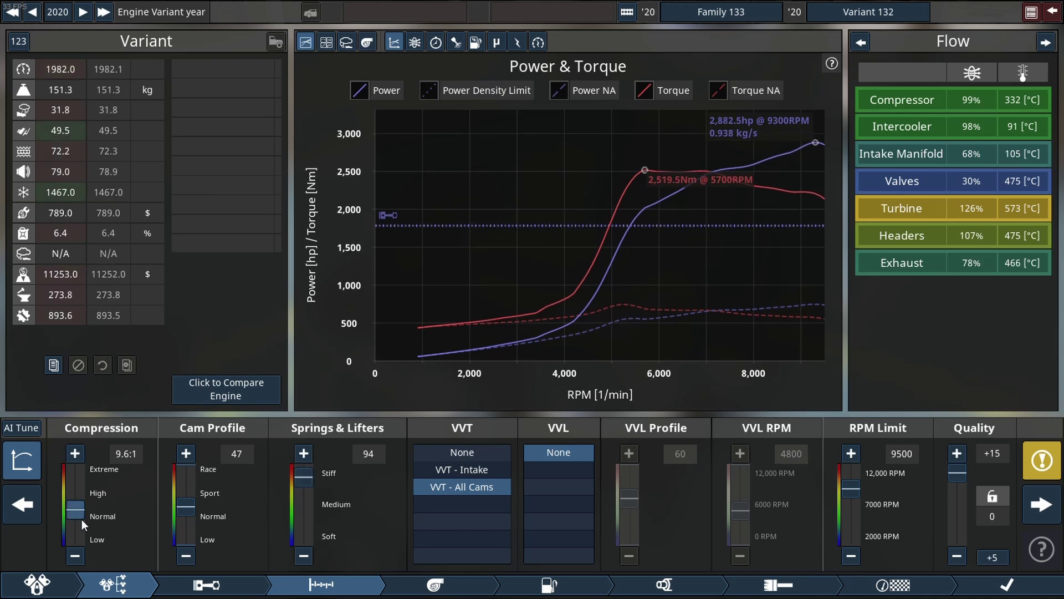
scroll(82, 518, "down", 1)
scroll(82, 519, "down", 1)
scroll(81, 519, "down", 1)
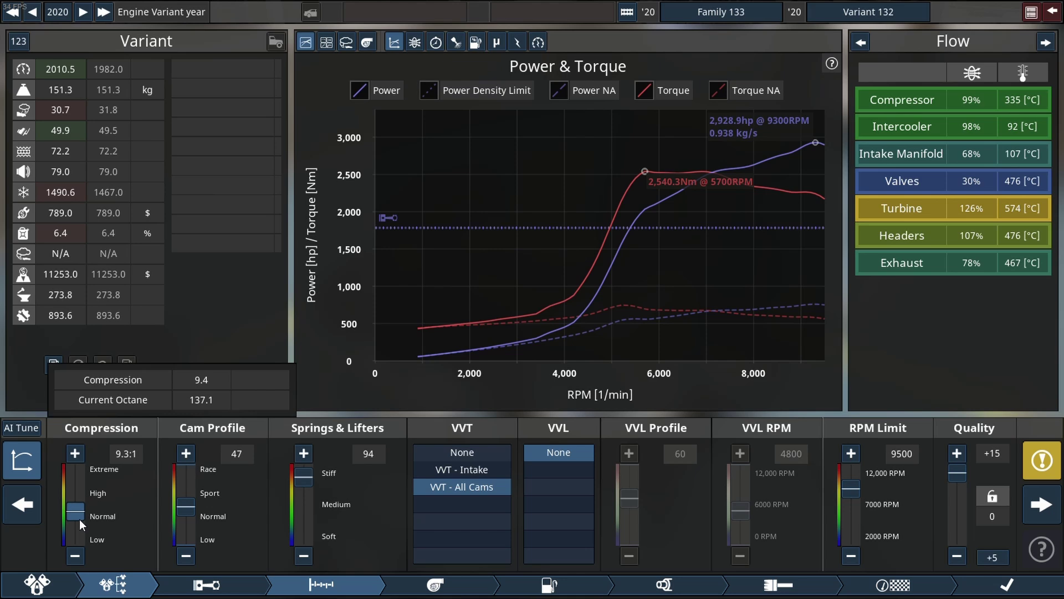
scroll(78, 519, "down", 2)
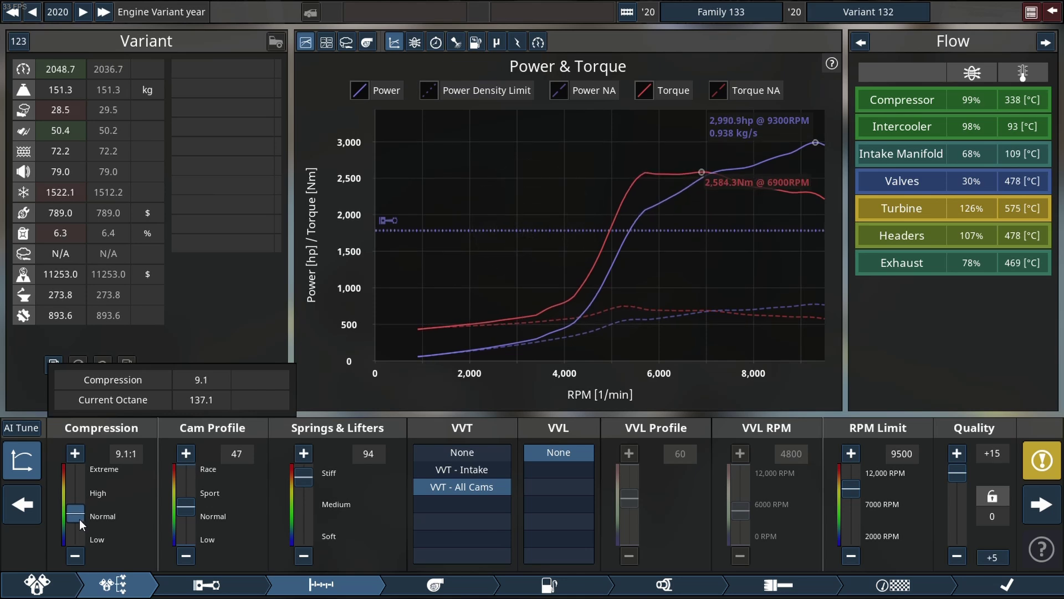
scroll(79, 519, "down", 1)
scroll(79, 520, "down", 2)
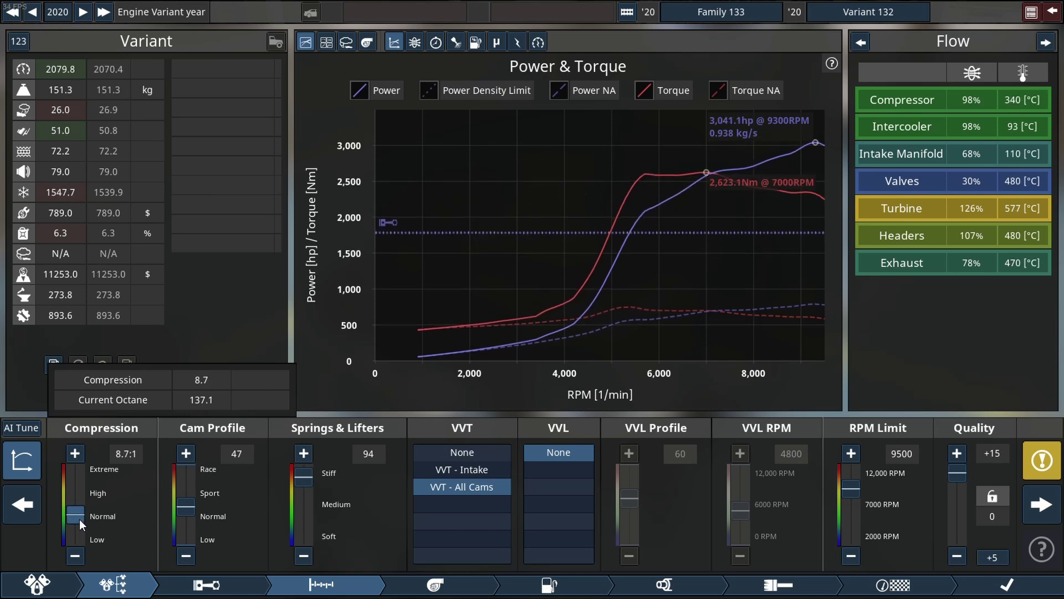
scroll(80, 519, "down", 2)
scroll(79, 520, "down", 1)
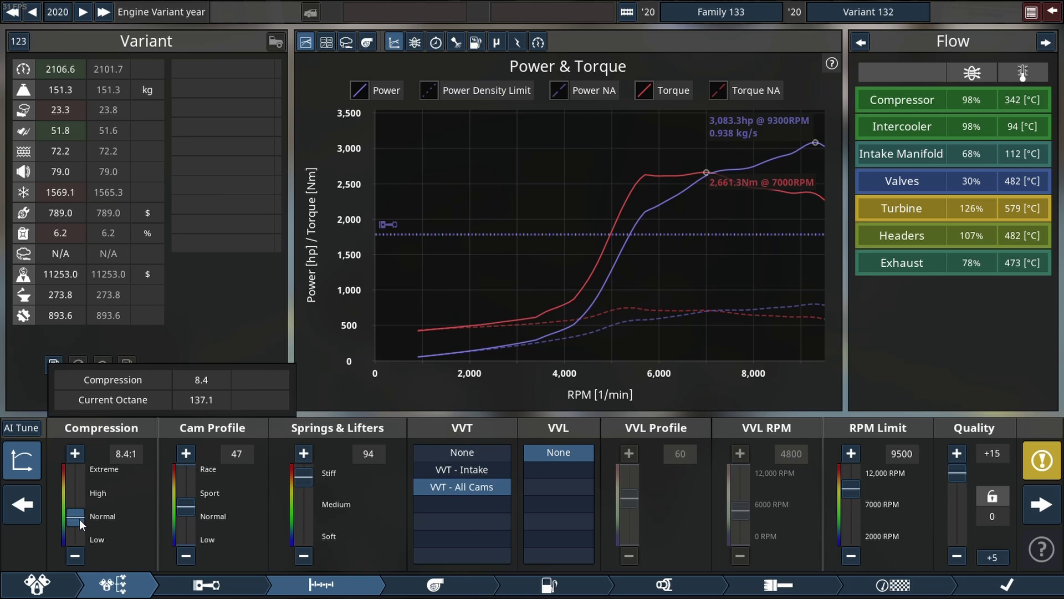
scroll(79, 519, "down", 1)
scroll(80, 520, "down", 1)
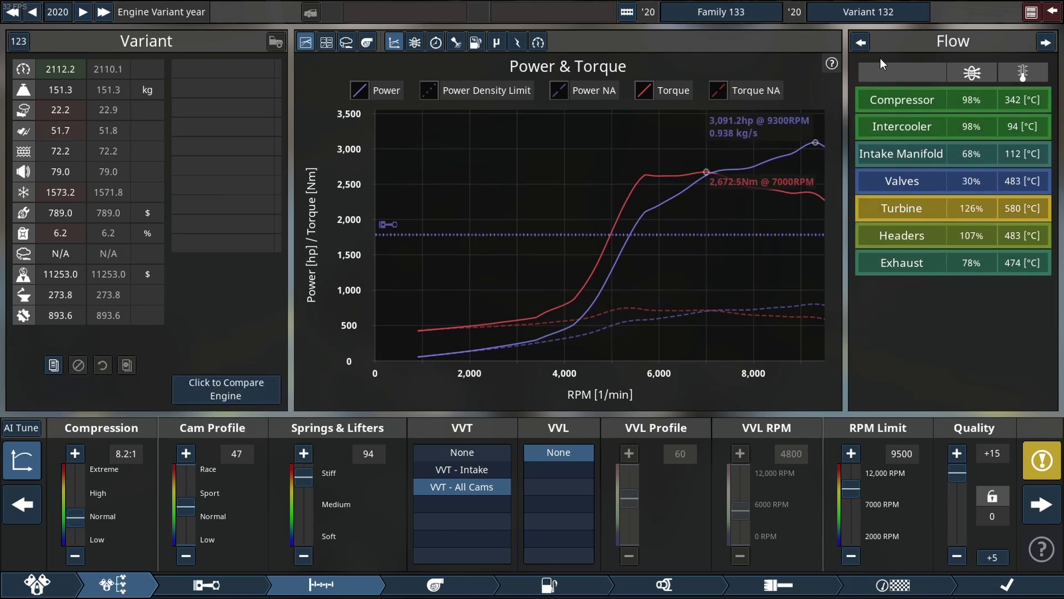
left_click(869, 48)
left_click(863, 42)
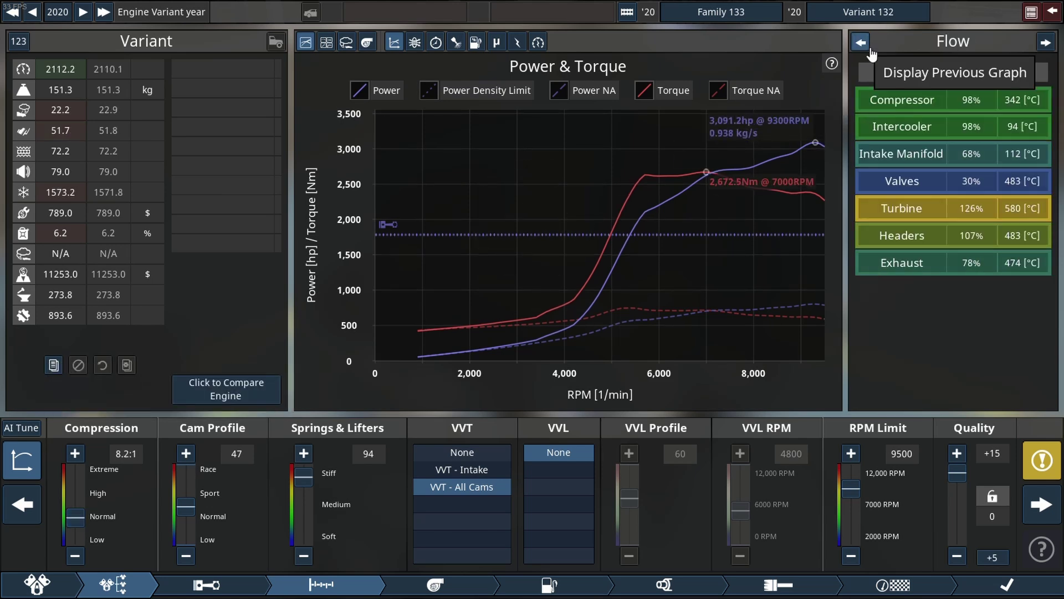
scroll(74, 520, "down", 1)
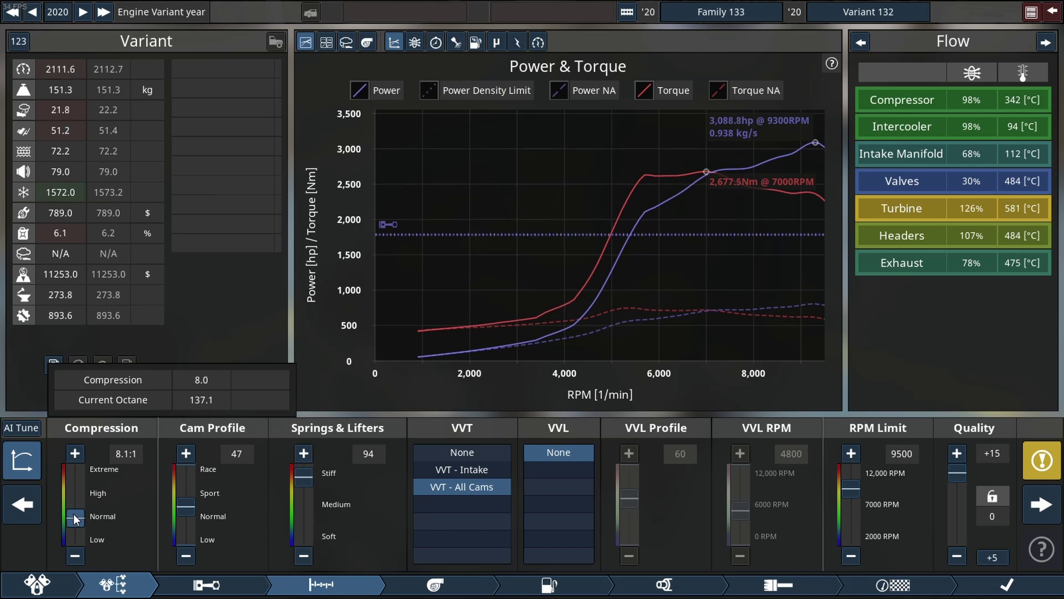
scroll(74, 519, "up", 1)
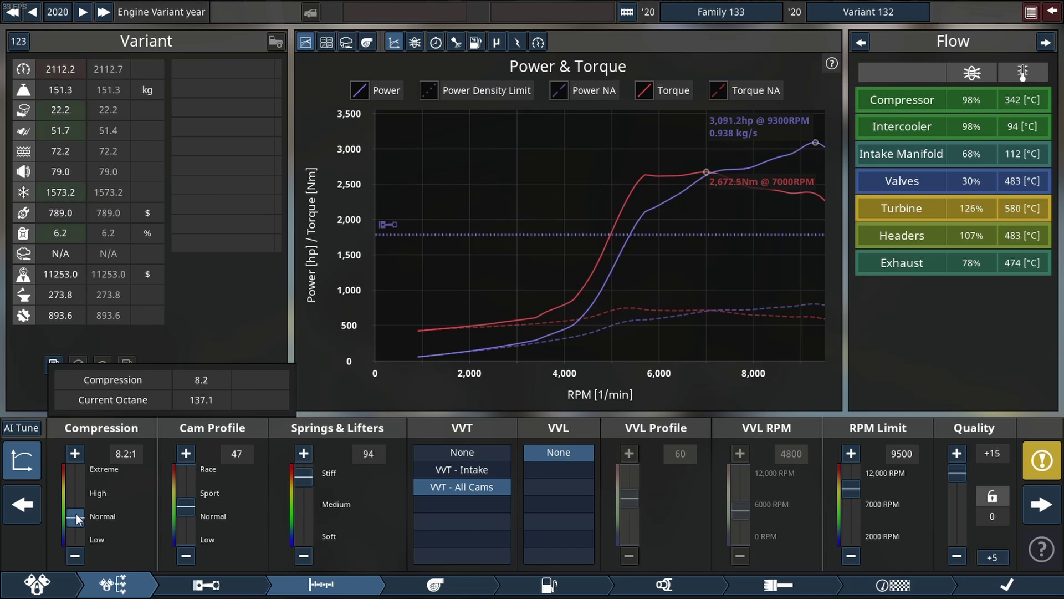
scroll(74, 518, "down", 1)
left_click(450, 593)
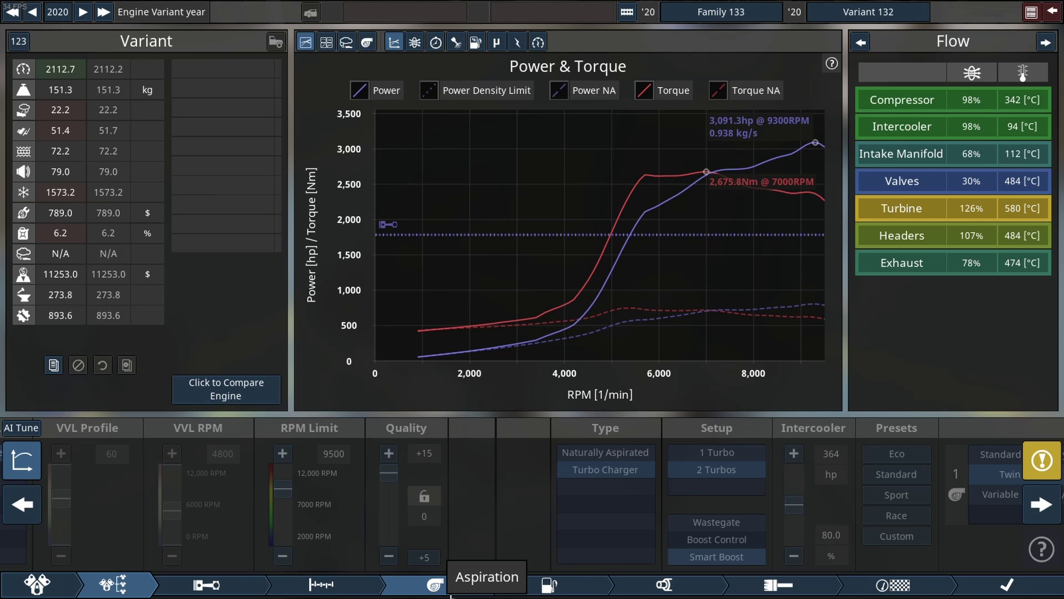
scroll(787, 497, "up", 1)
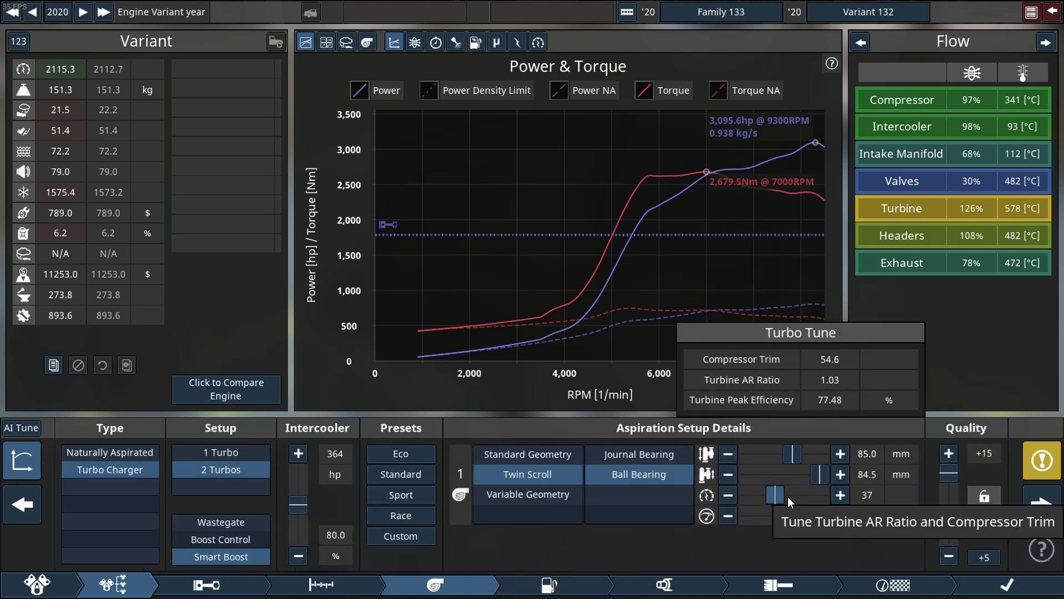
scroll(788, 496, "up", 3)
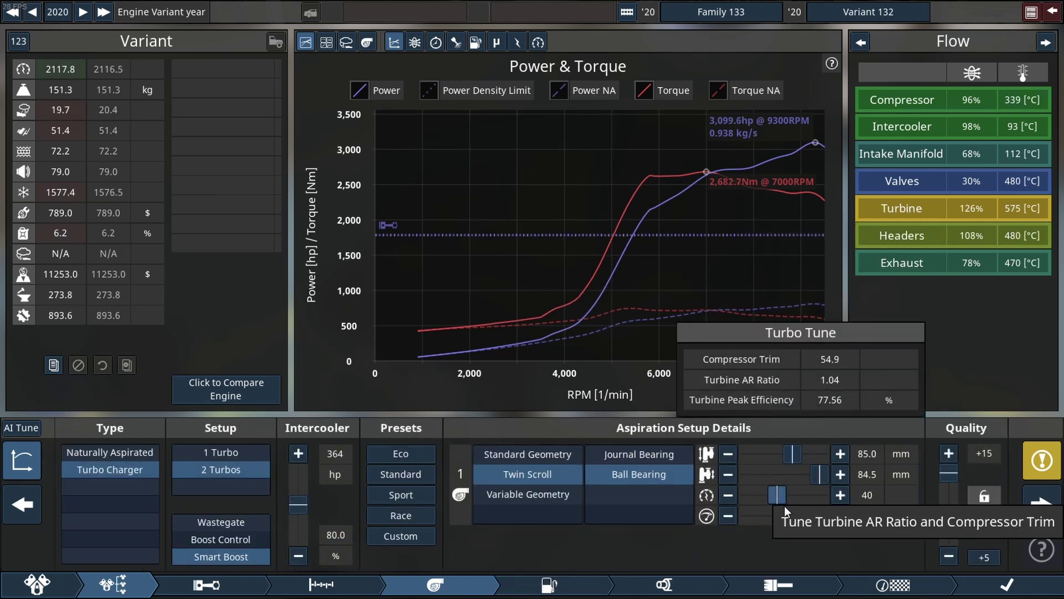
scroll(781, 521, "up", 1)
scroll(781, 522, "up", 2)
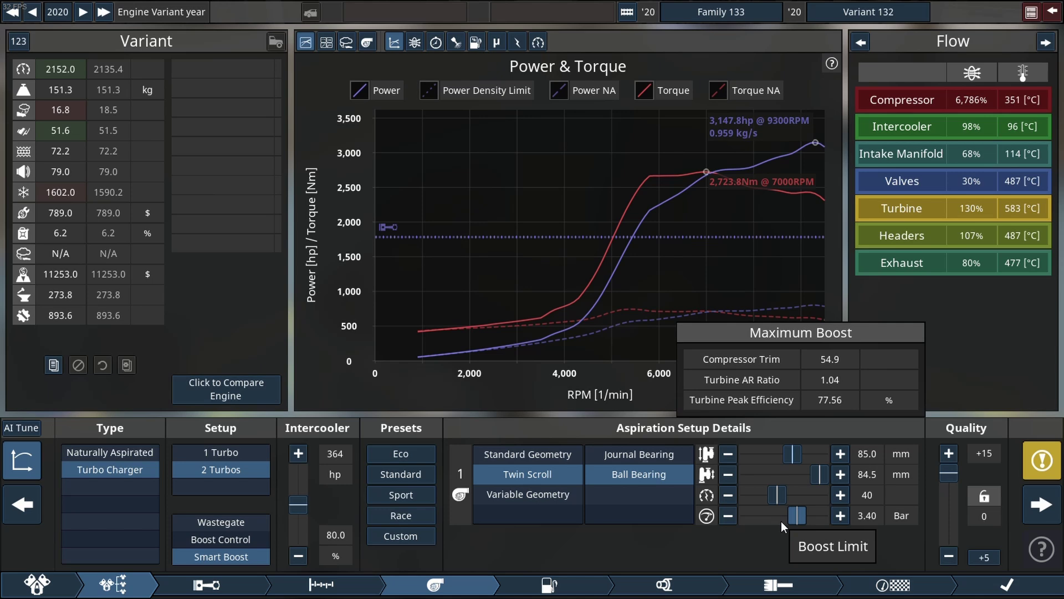
scroll(781, 522, "up", 1)
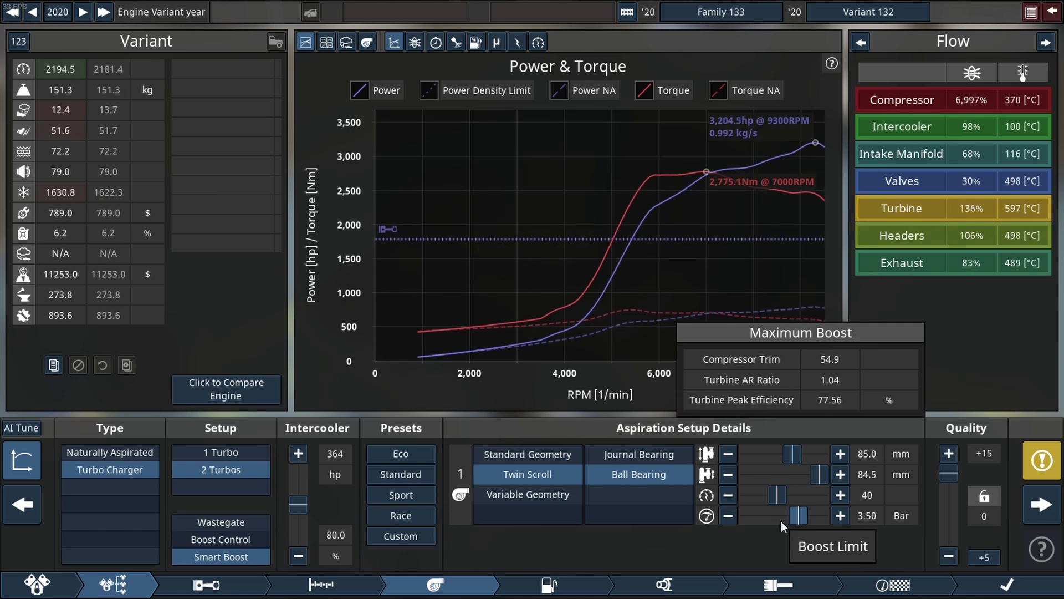
scroll(781, 521, "up", 2)
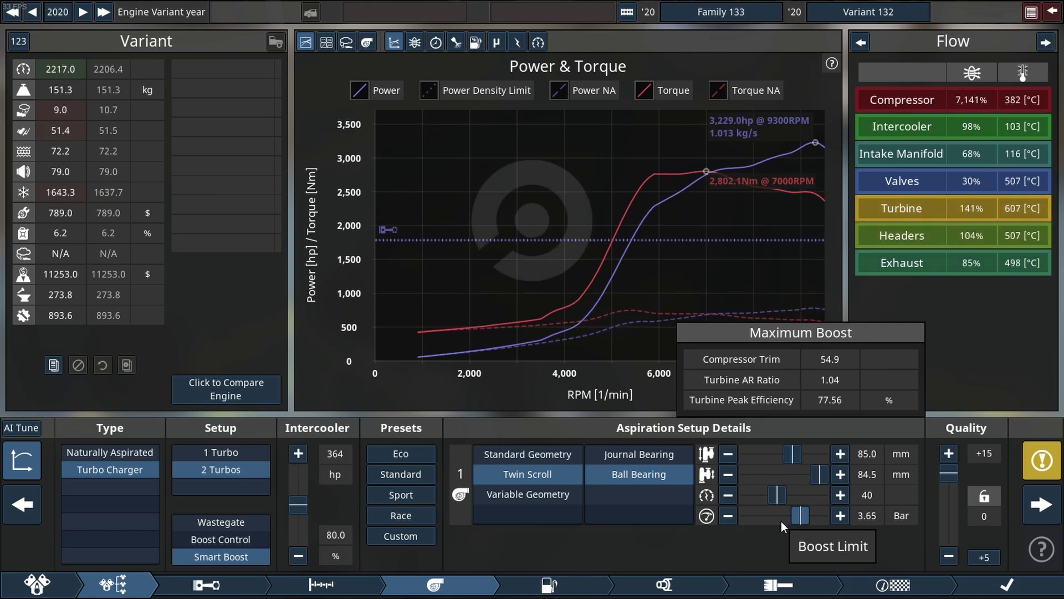
scroll(780, 522, "up", 1)
scroll(780, 522, "down", 1)
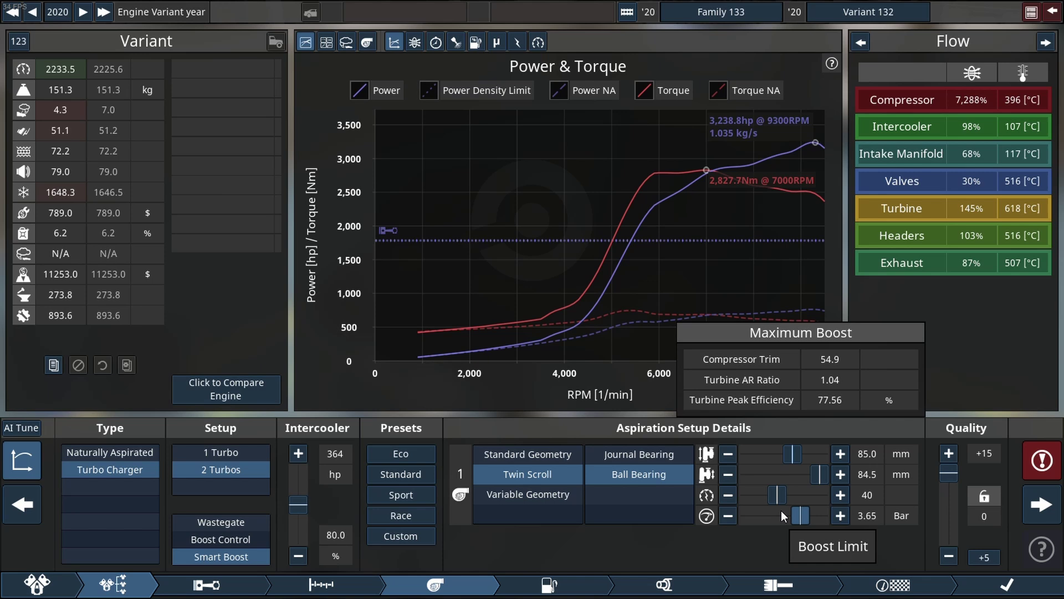
scroll(788, 453, "up", 1)
scroll(789, 453, "up", 1)
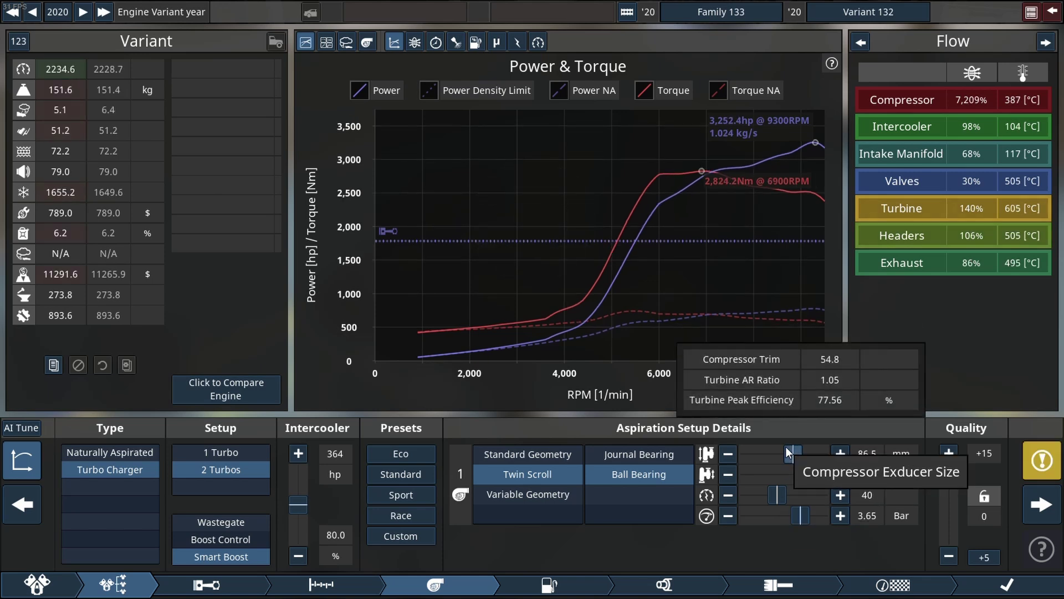
scroll(788, 454, "up", 2)
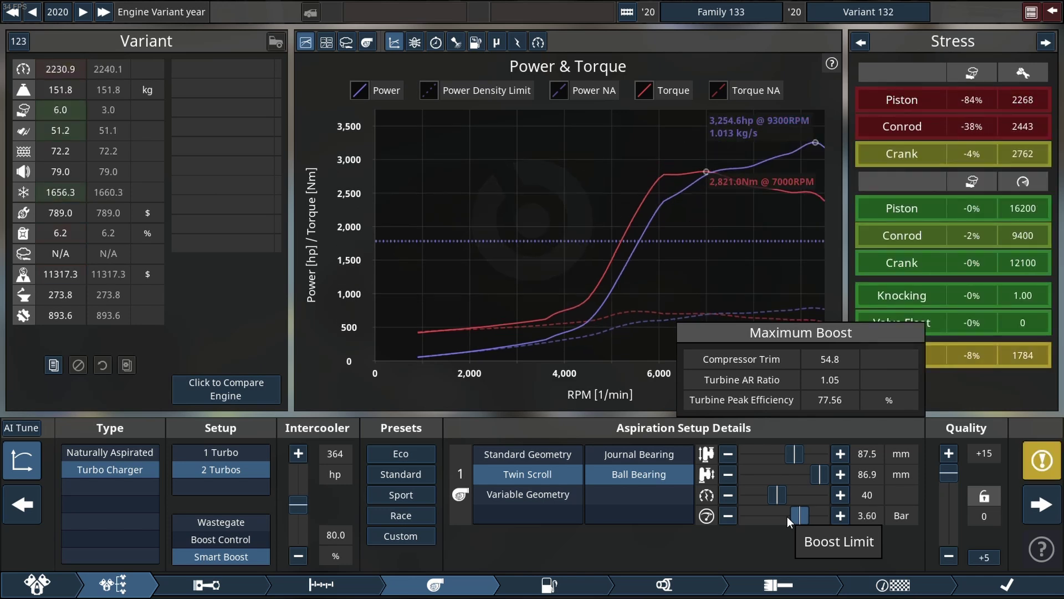
Boost 3.65 bar with 87.5 mm exducer, exhaust 114 mm, headers 70 and fuel map 50
left_click(705, 592)
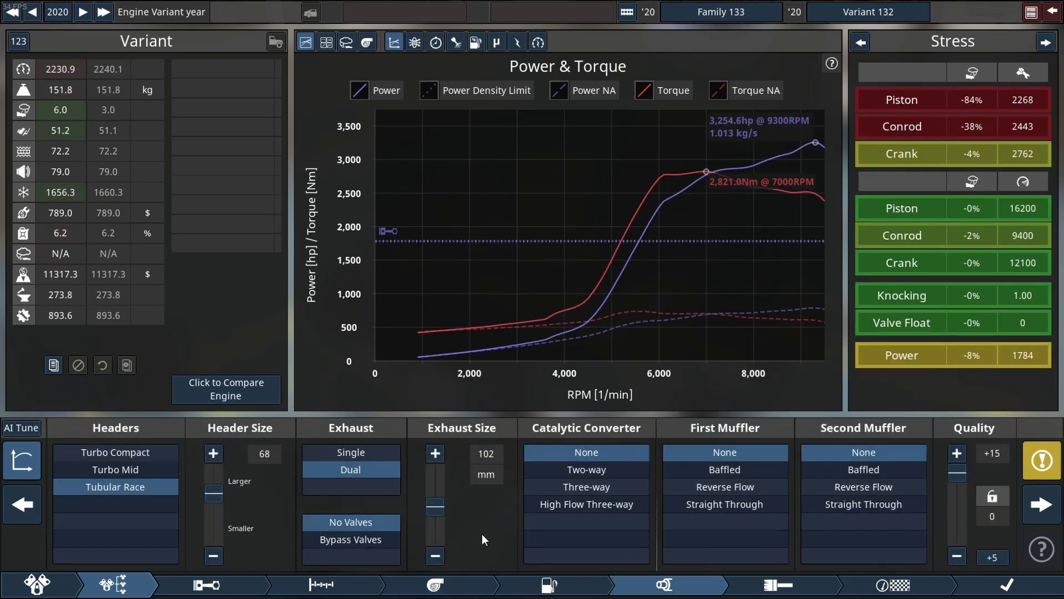
scroll(429, 520, "up", 1)
scroll(429, 519, "up", 1)
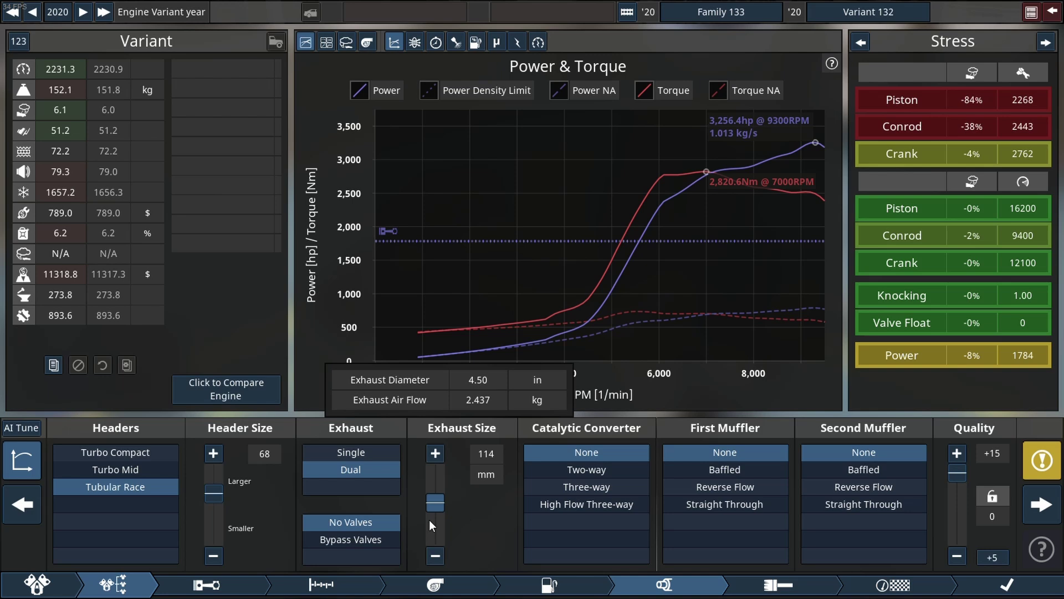
scroll(213, 510, "up", 1)
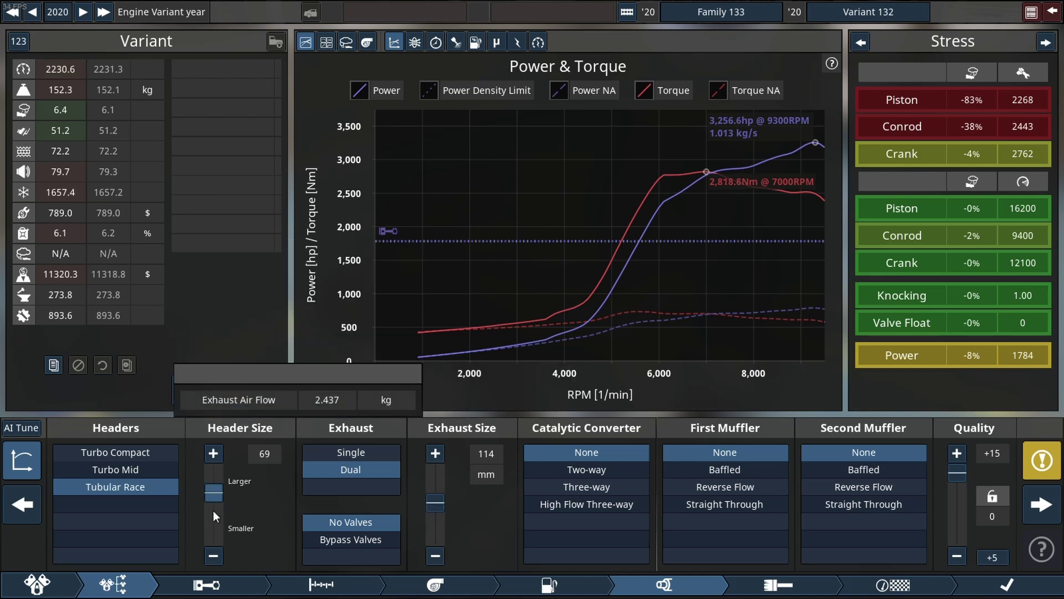
scroll(213, 510, "up", 1)
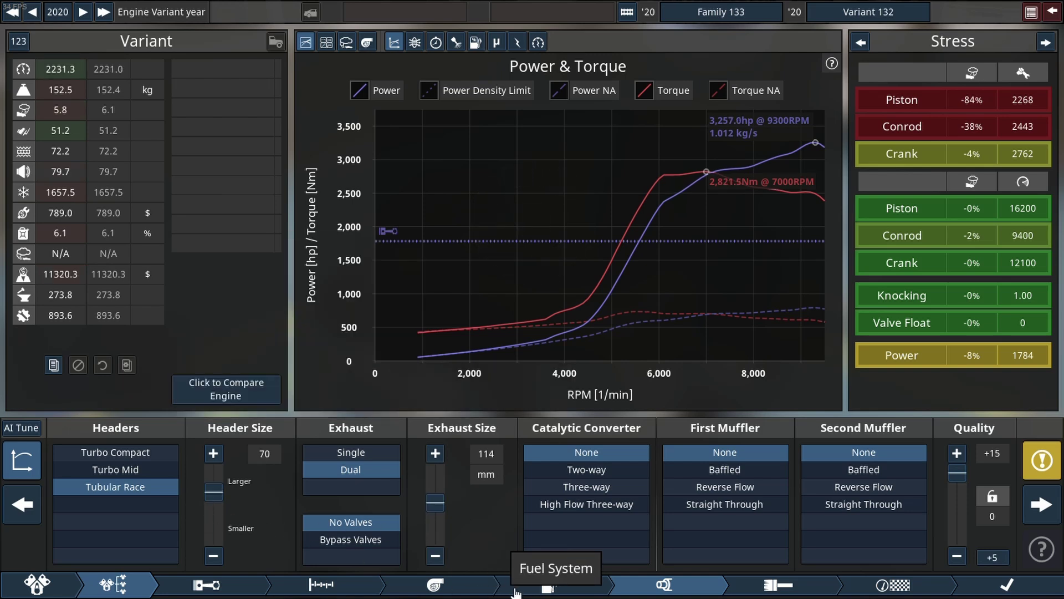
left_click(566, 596)
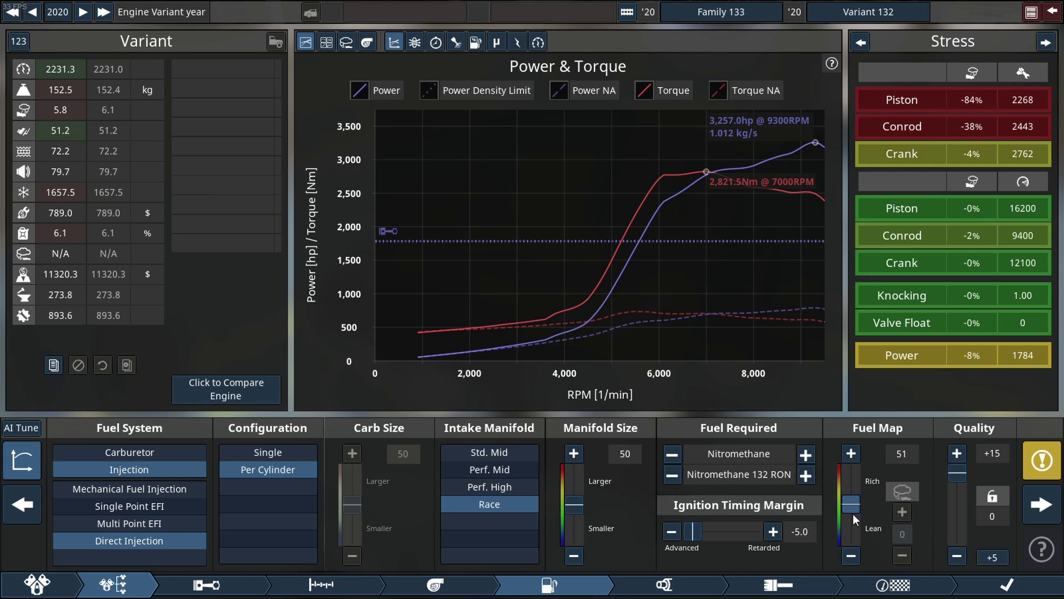
scroll(853, 514, "down", 1)
scroll(853, 514, "down", 1)
scroll(853, 514, "down", 1)
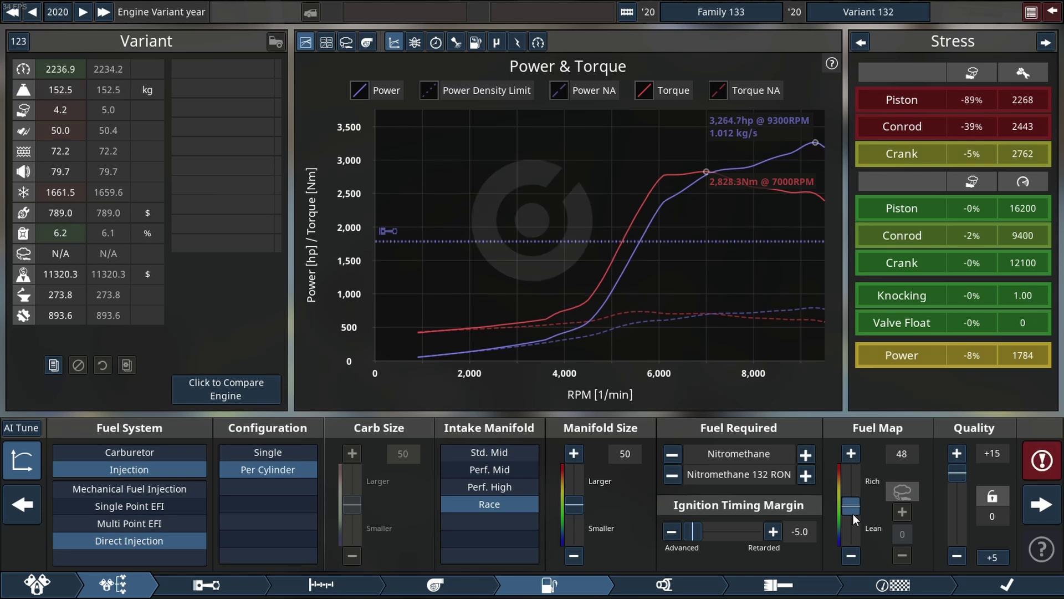
scroll(853, 514, "up", 2)
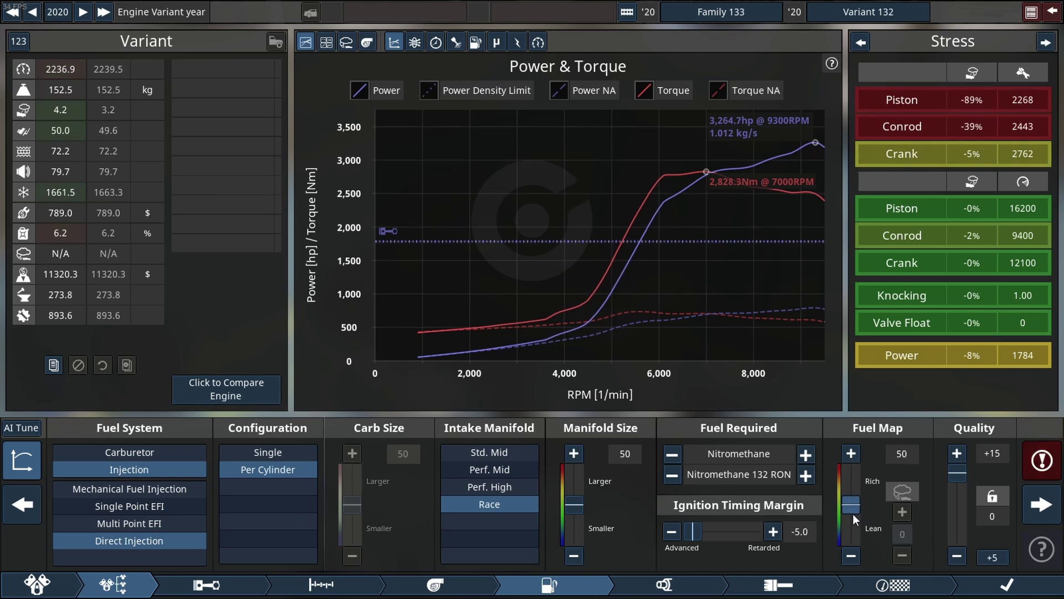
Return to the Top End settings to keep compression 8.1:1 and cam profile 47
left_click(345, 585)
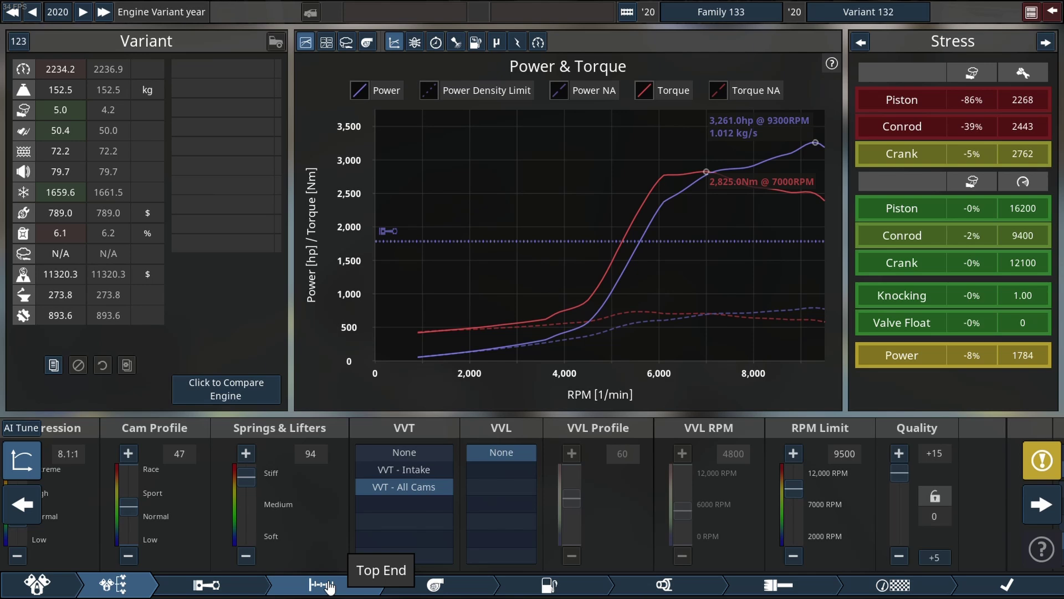
scroll(301, 521, "up", 1)
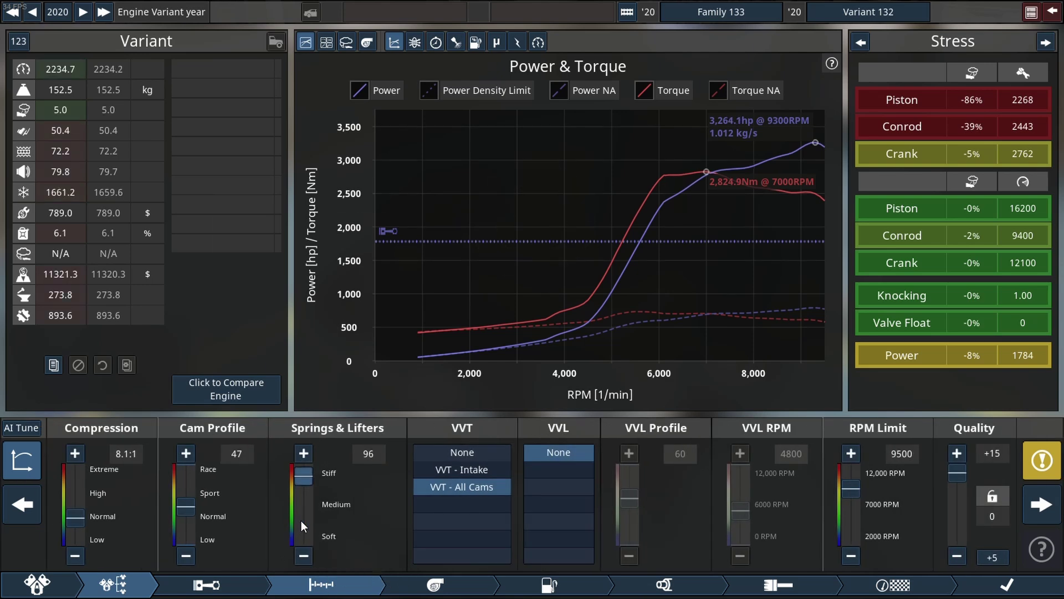
scroll(301, 520, "up", 1)
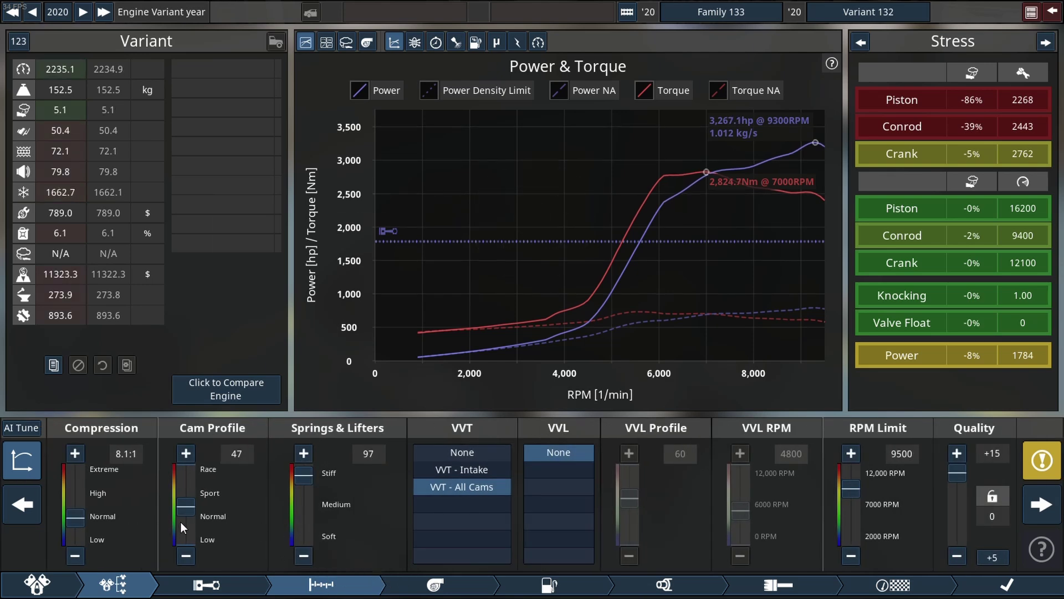
scroll(189, 522, "up", 1)
scroll(189, 522, "down", 1)
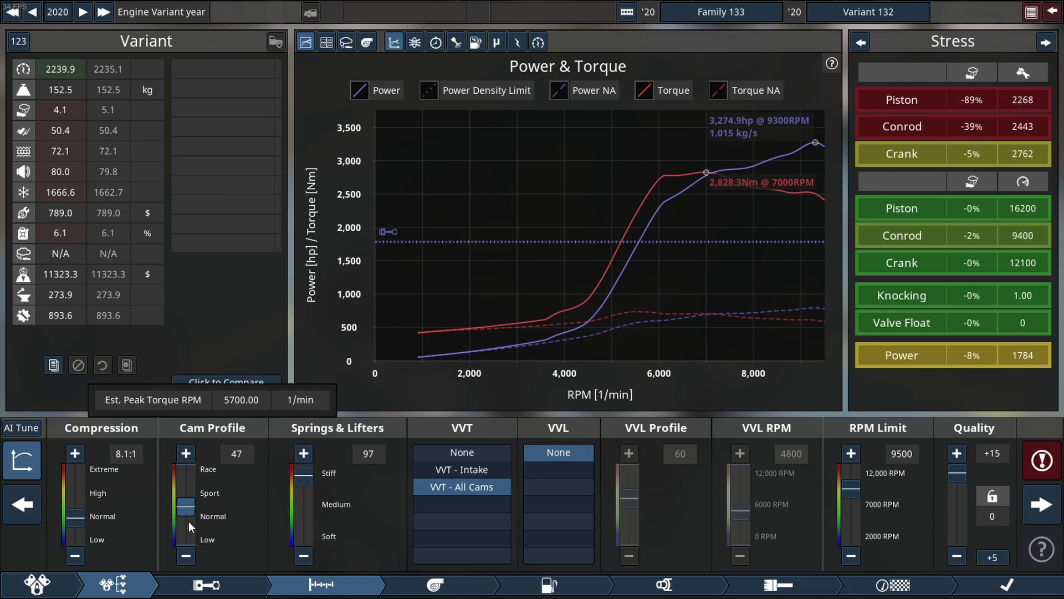
scroll(75, 524, "down", 1)
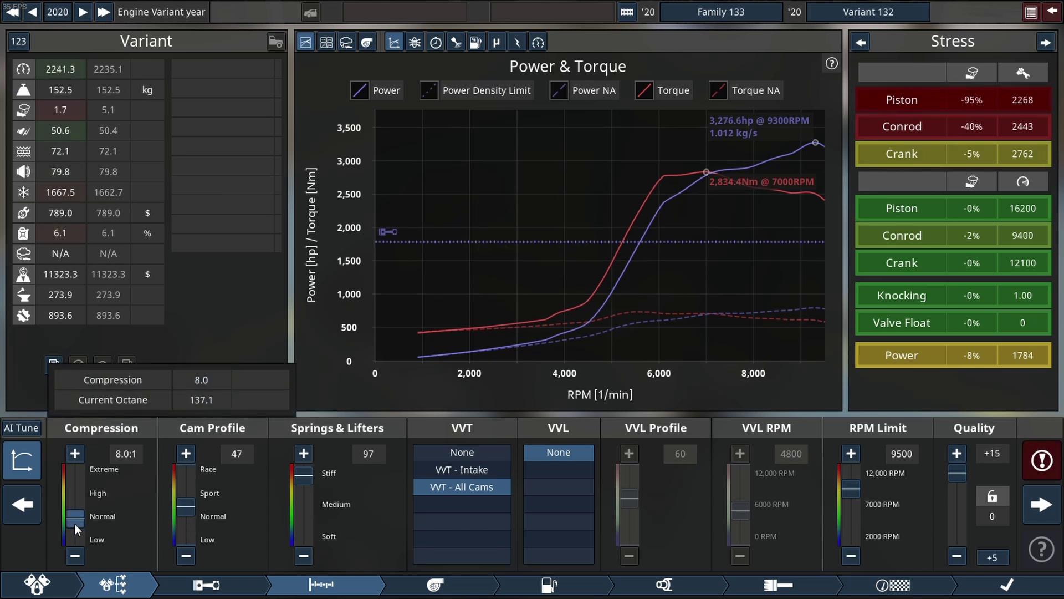
scroll(75, 523, "down", 1)
scroll(75, 524, "up", 2)
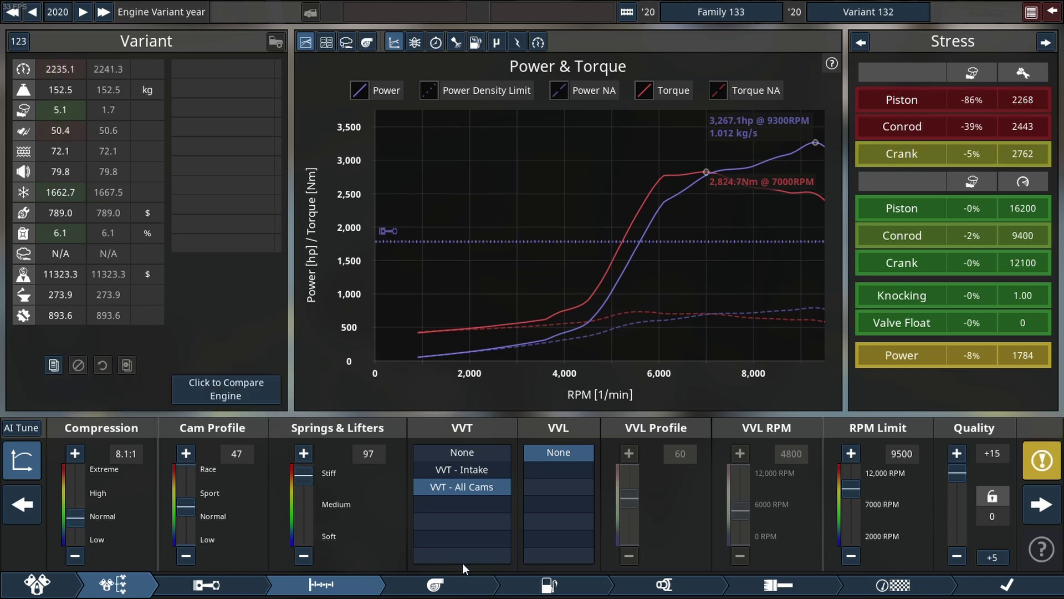
Go to the Fuel System settings to reduce manifold size to 42 and fuel map to 48
left_click(532, 592)
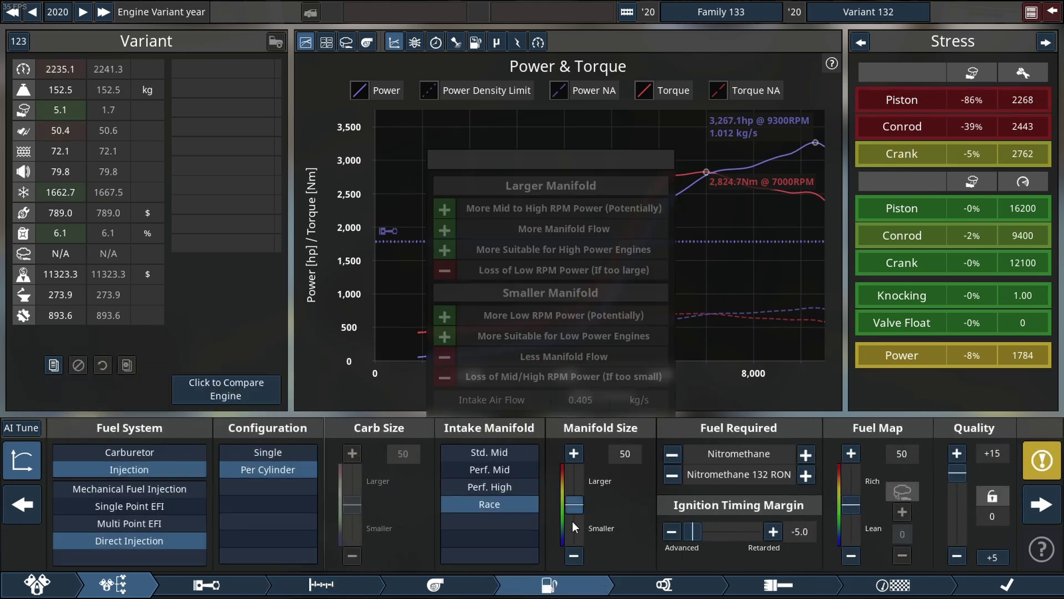
scroll(573, 522, "down", 2)
scroll(573, 521, "down", 1)
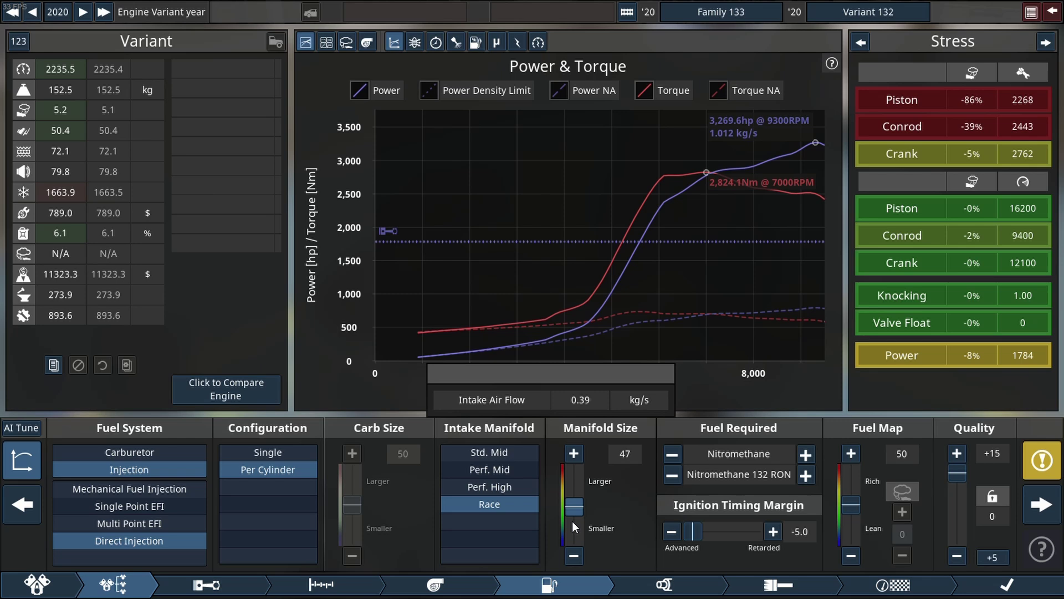
scroll(573, 522, "down", 1)
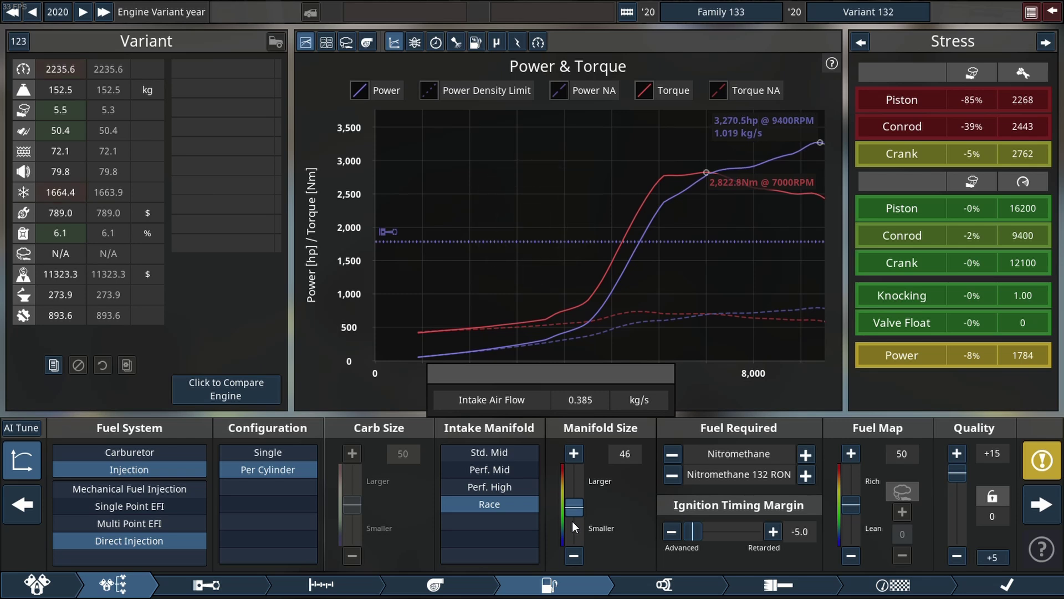
scroll(573, 521, "down", 1)
scroll(572, 521, "down", 1)
scroll(572, 522, "down", 1)
scroll(573, 521, "down", 1)
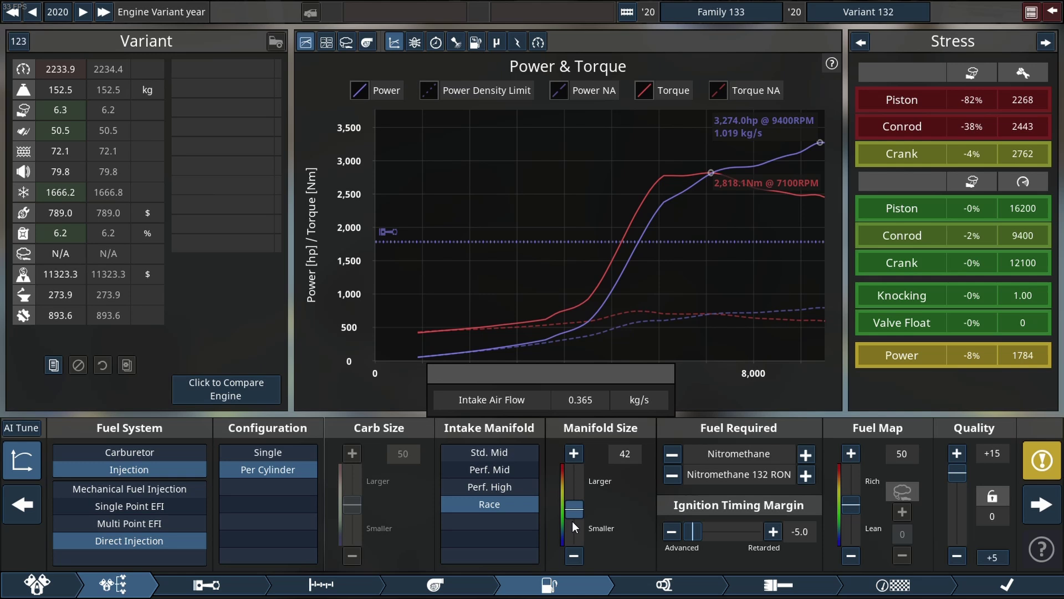
scroll(853, 515, "down", 1)
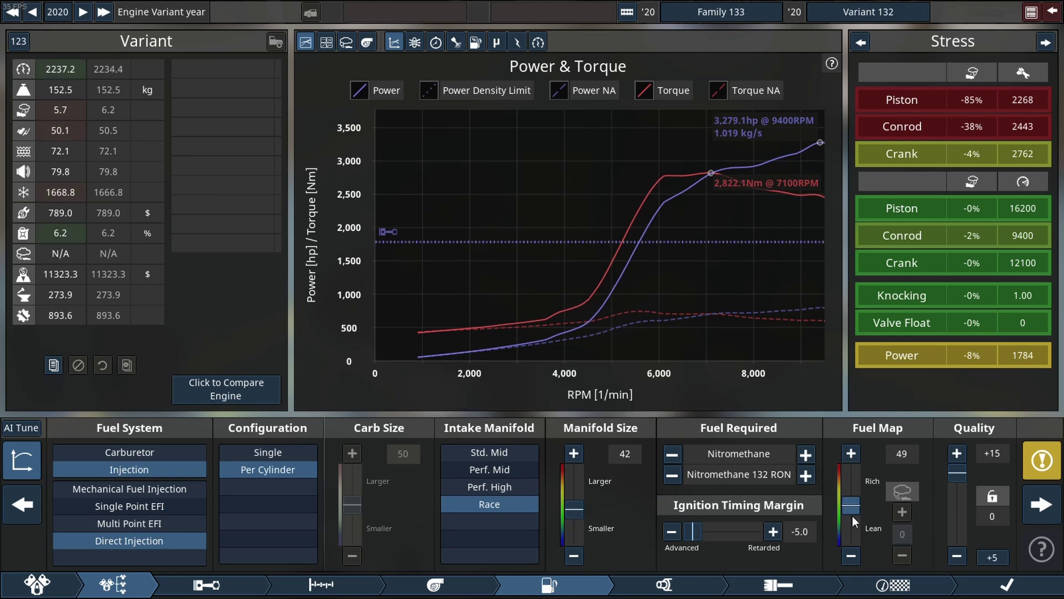
scroll(852, 516, "down", 1)
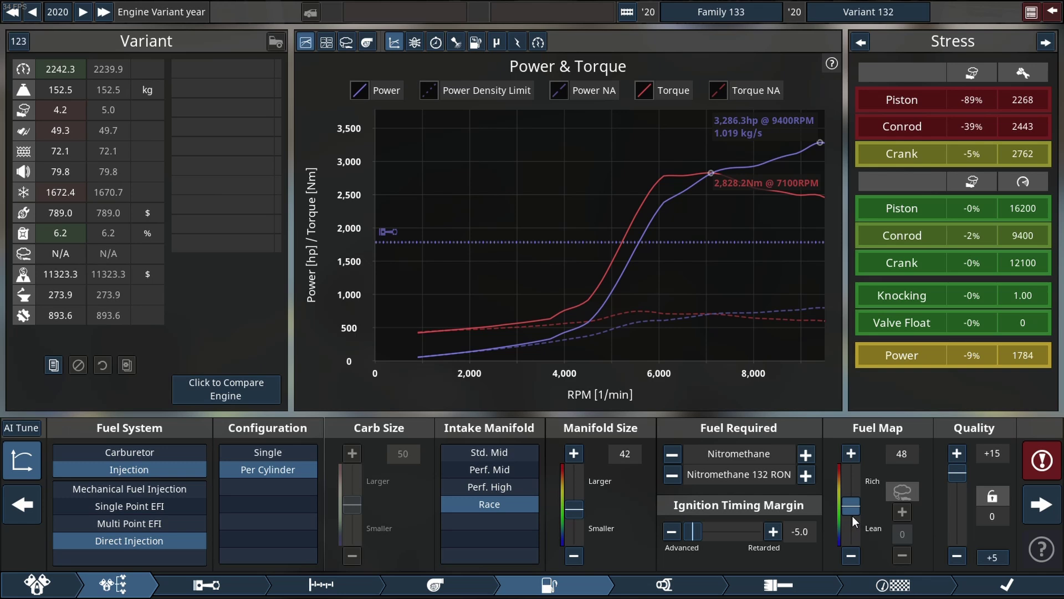
Go to the Aspiration settings to set compressor exducer 87.5 mm and turbine A/R 40
left_click(434, 584)
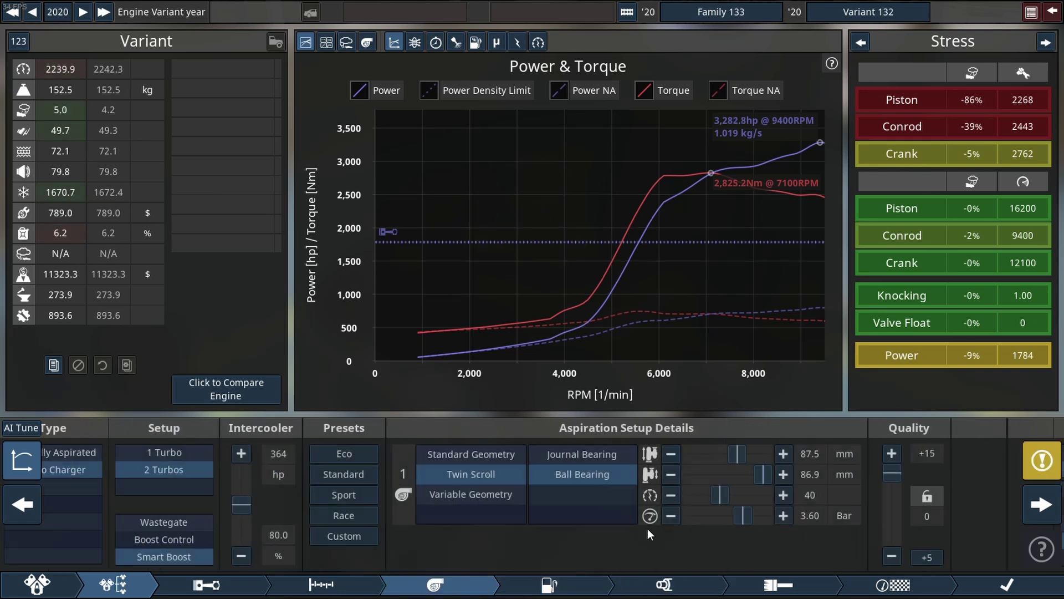
scroll(802, 456, "down", 1)
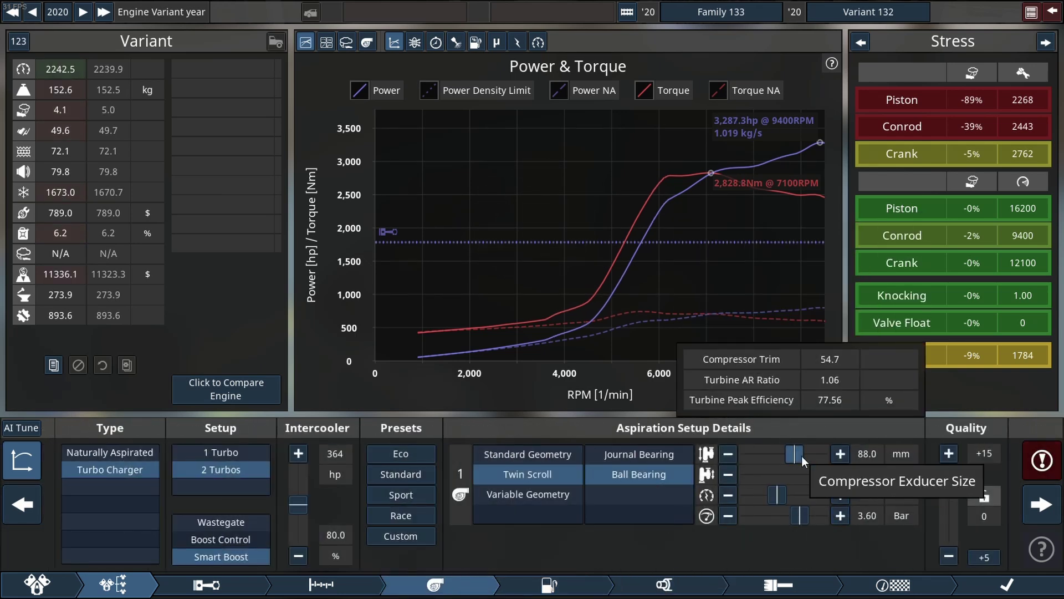
scroll(779, 495, "down", 1)
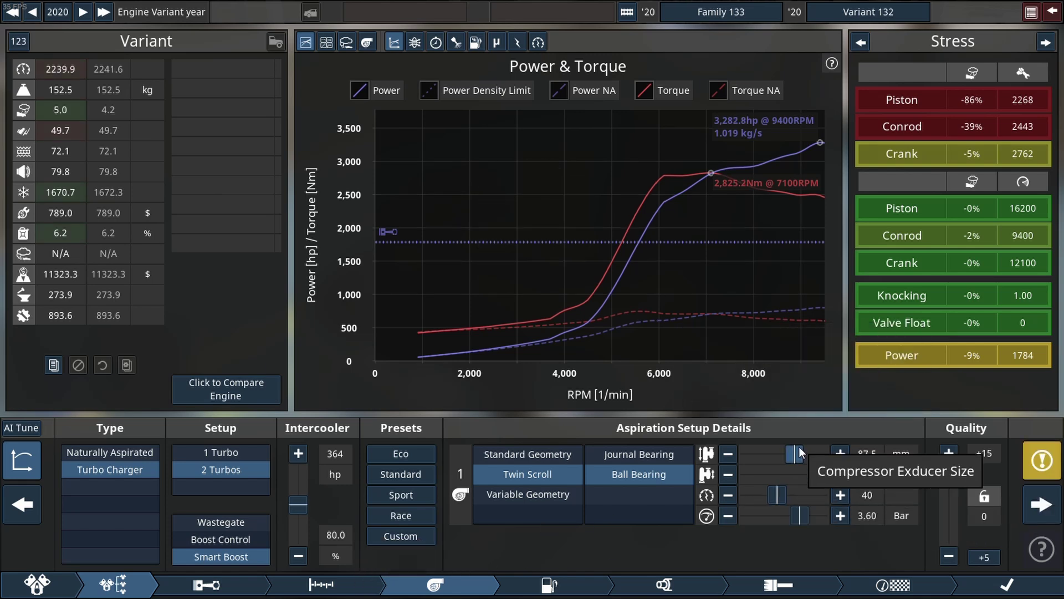
Revisit the Top End settings, leaving compression at 8.1:1 and cam profile at 47
left_click(333, 591)
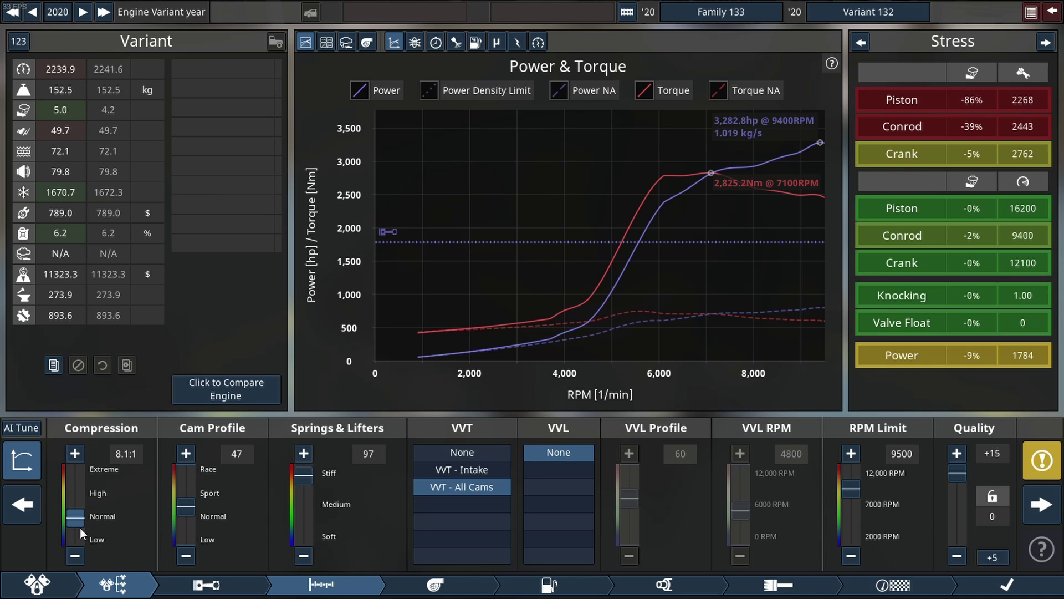
scroll(80, 527, "down", 1)
scroll(80, 528, "up", 1)
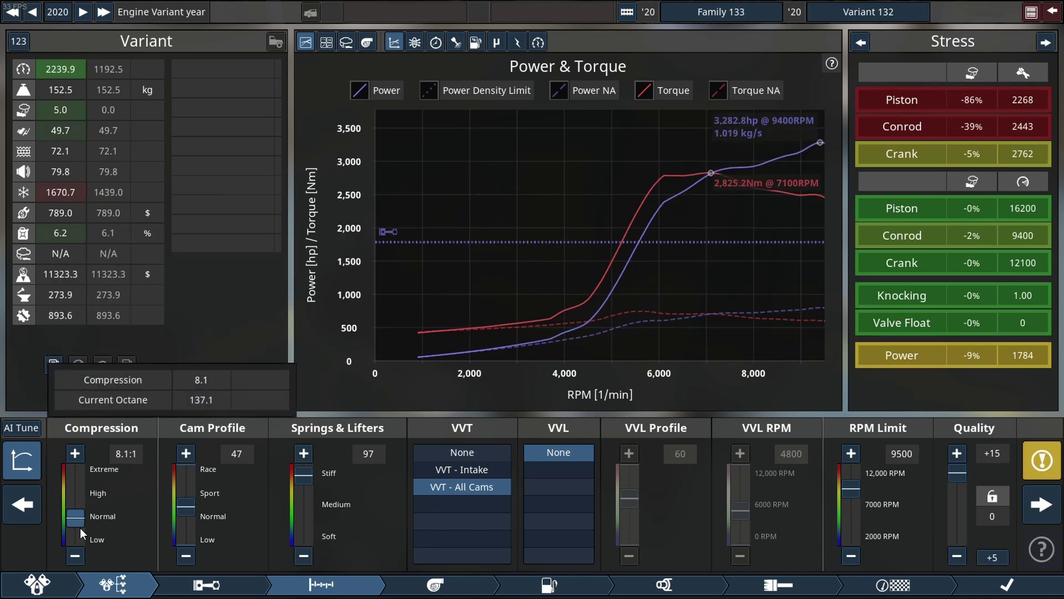
scroll(80, 528, "up", 1)
scroll(80, 528, "down", 1)
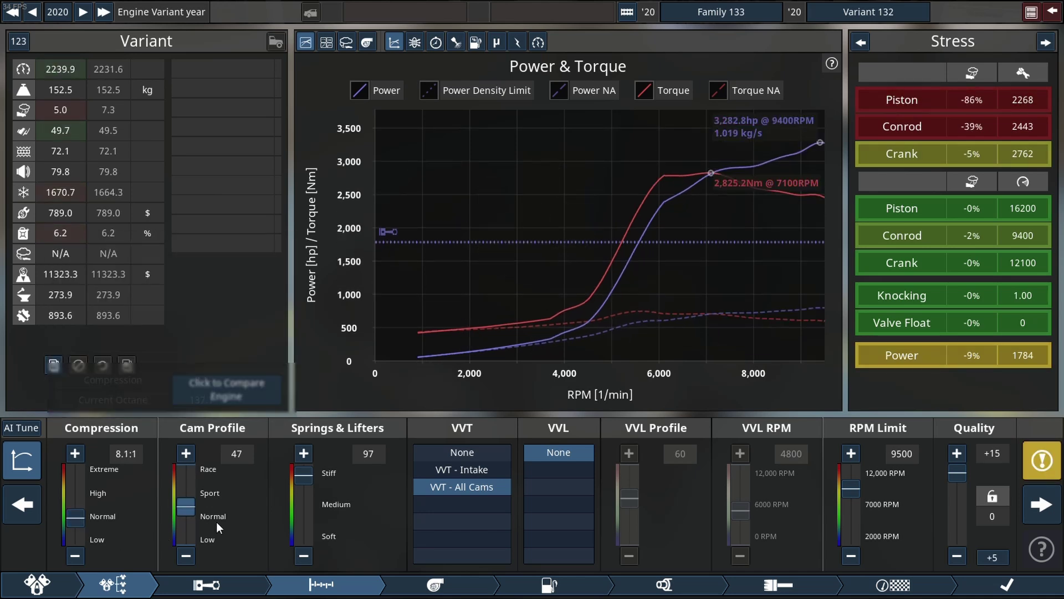
scroll(183, 524, "up", 1)
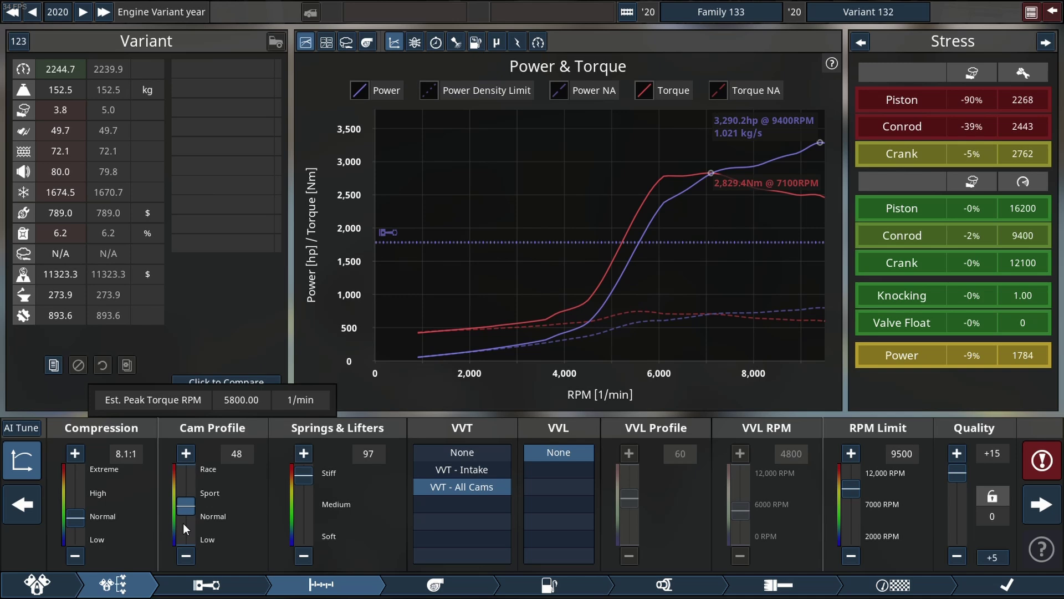
scroll(184, 523, "up", 1)
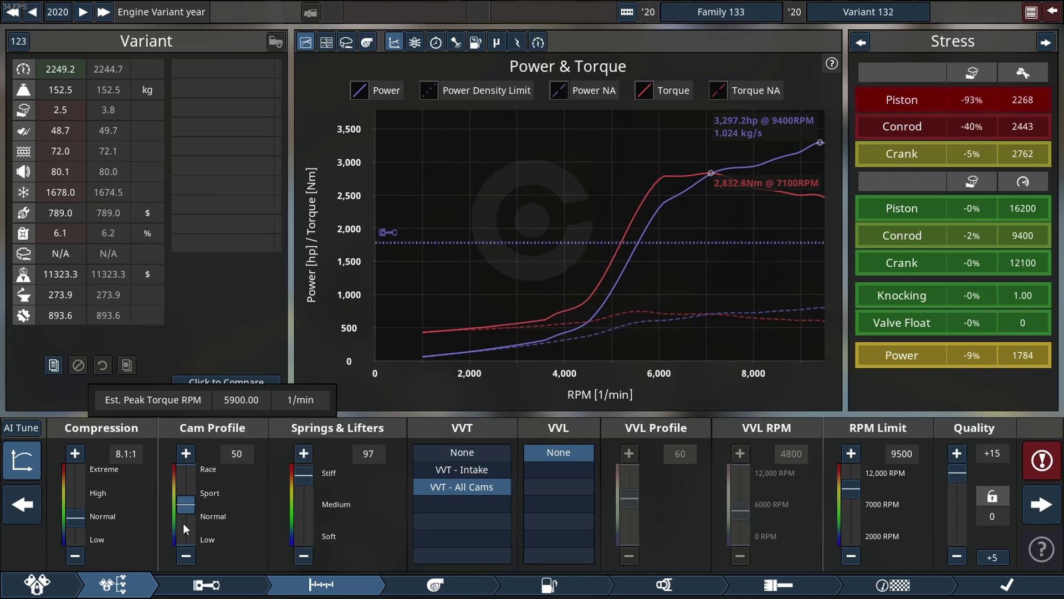
scroll(183, 524, "down", 2)
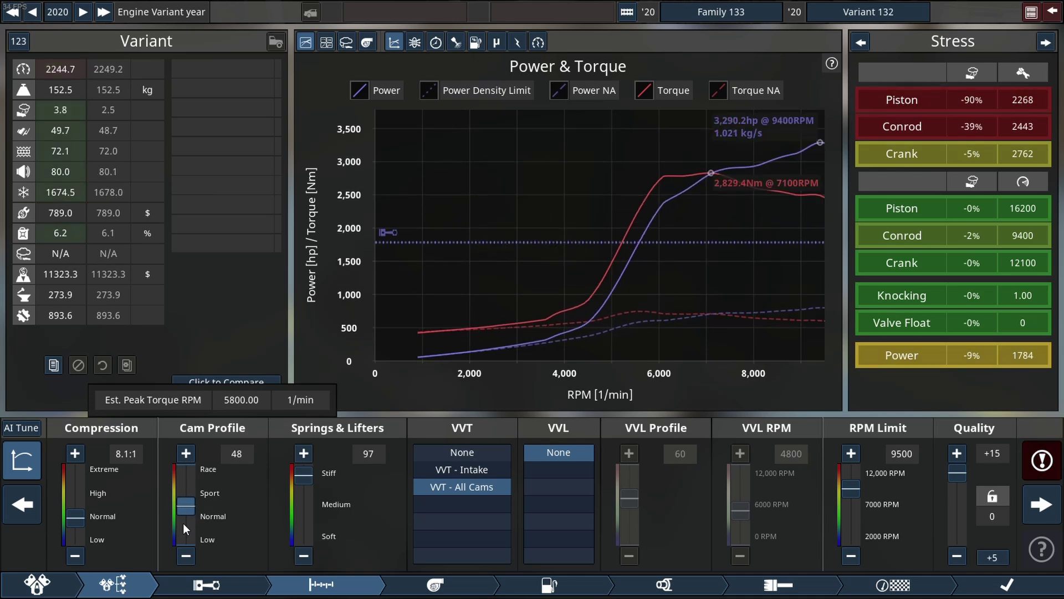
scroll(183, 523, "down", 1)
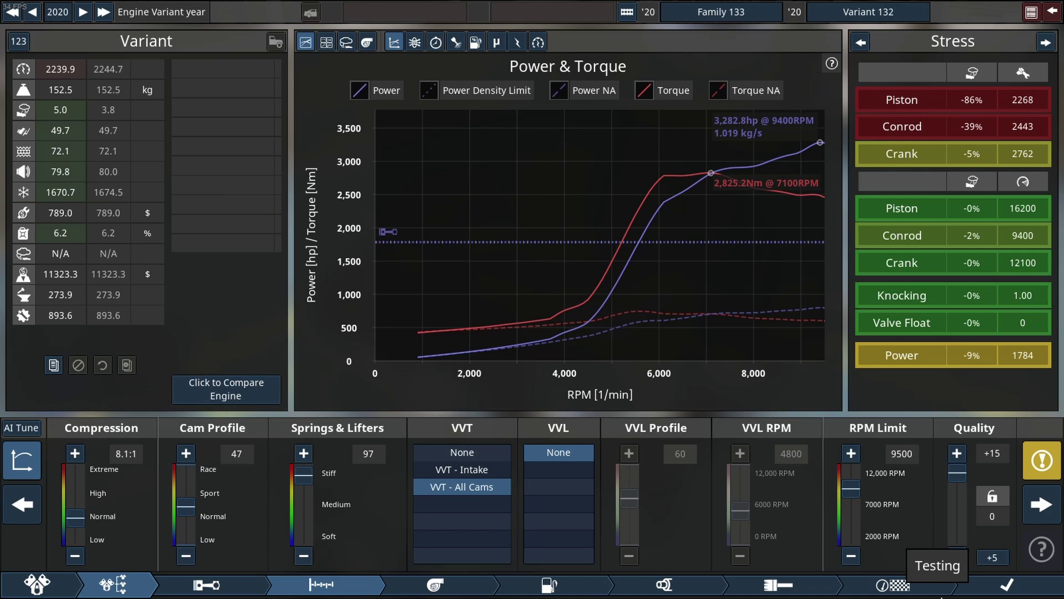
Start the engine on the dyno testing screen with the graphs hidden
left_click(894, 584)
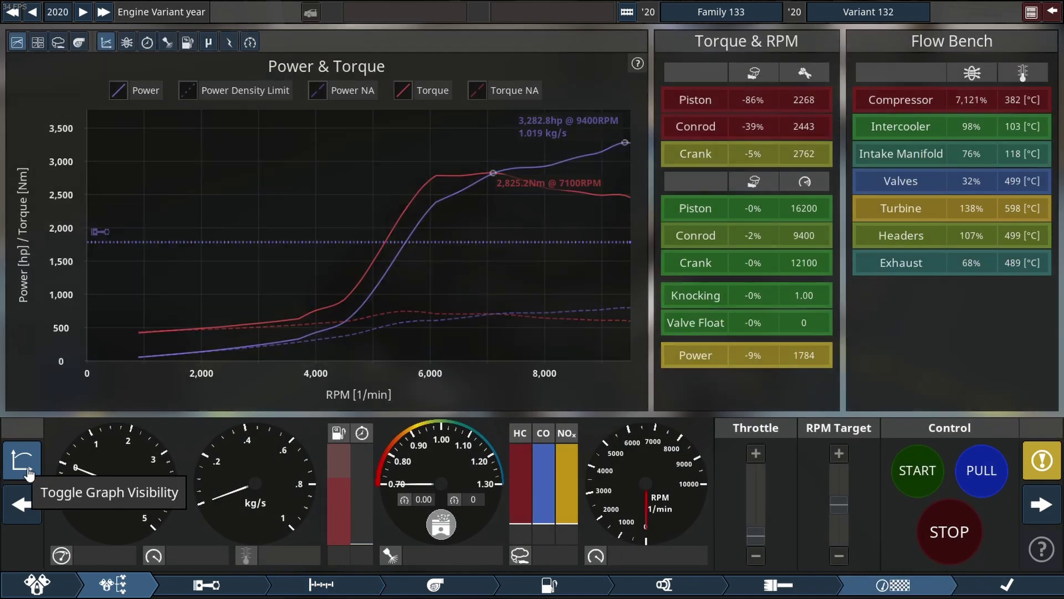
left_click(20, 461)
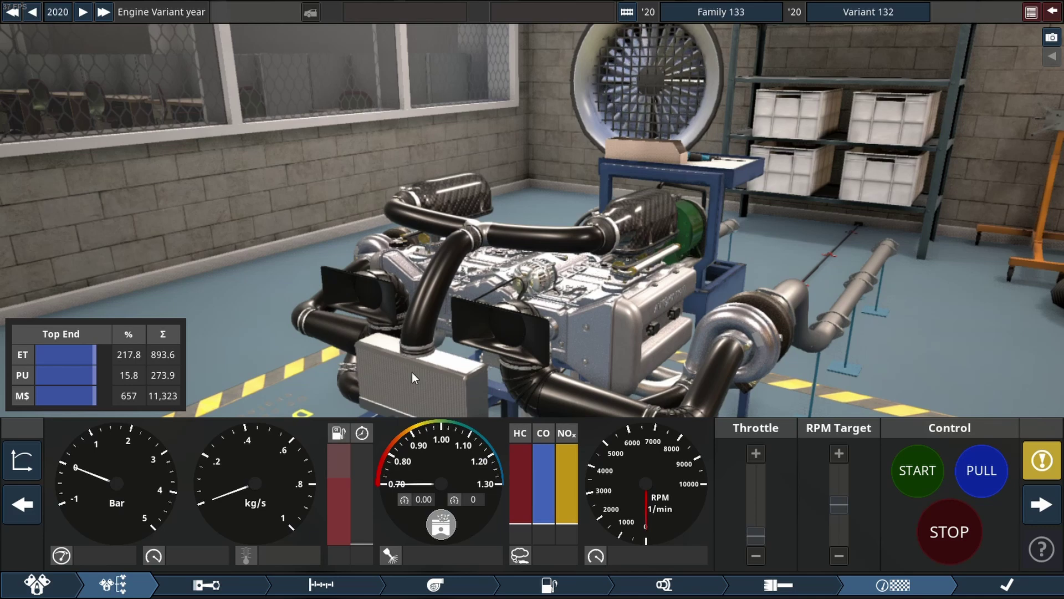
left_click(23, 462)
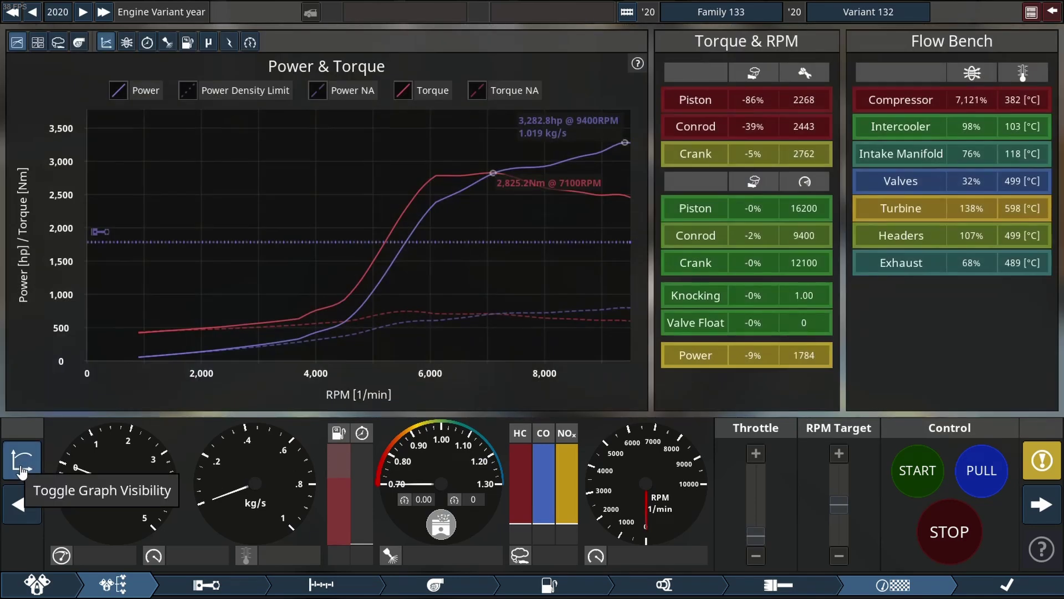
left_click(23, 465)
left_click(985, 474)
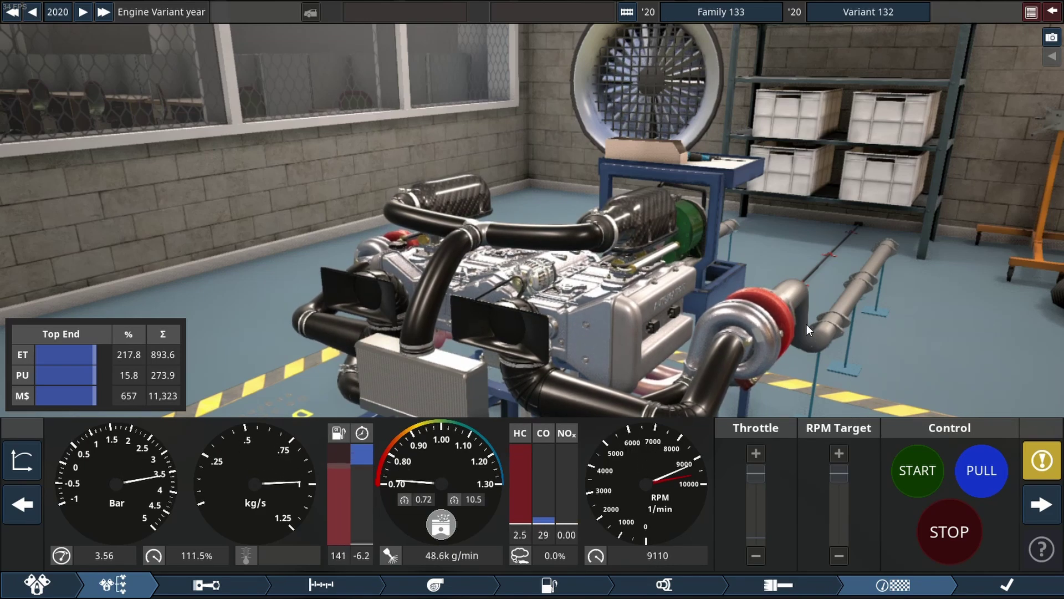
Run a full-throttle pull showing about 3,282.8 hp at 9,400 rpm, then hide the graphs
left_click(34, 473)
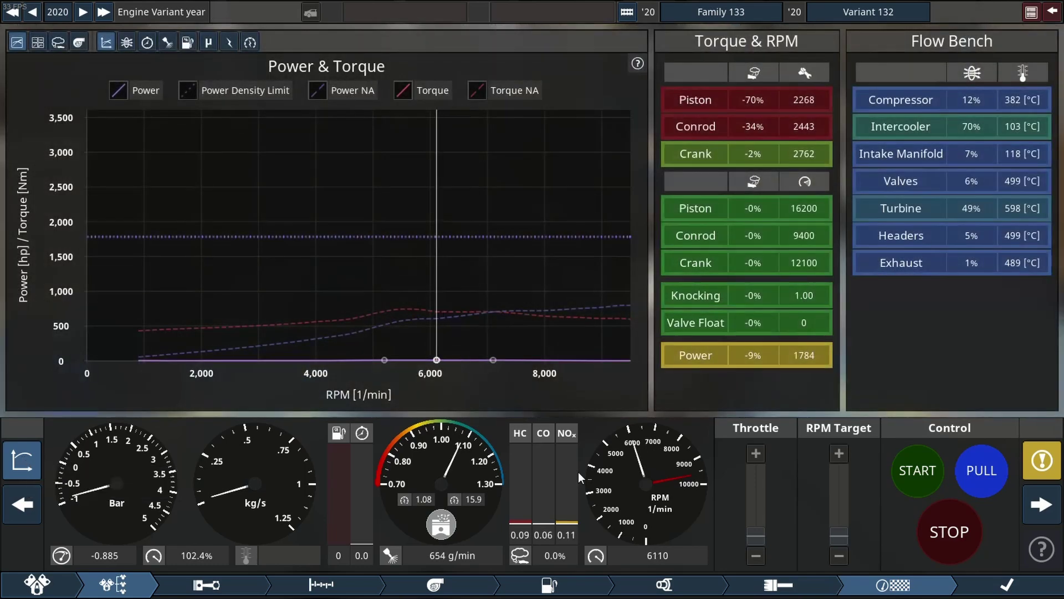
left_click(983, 471)
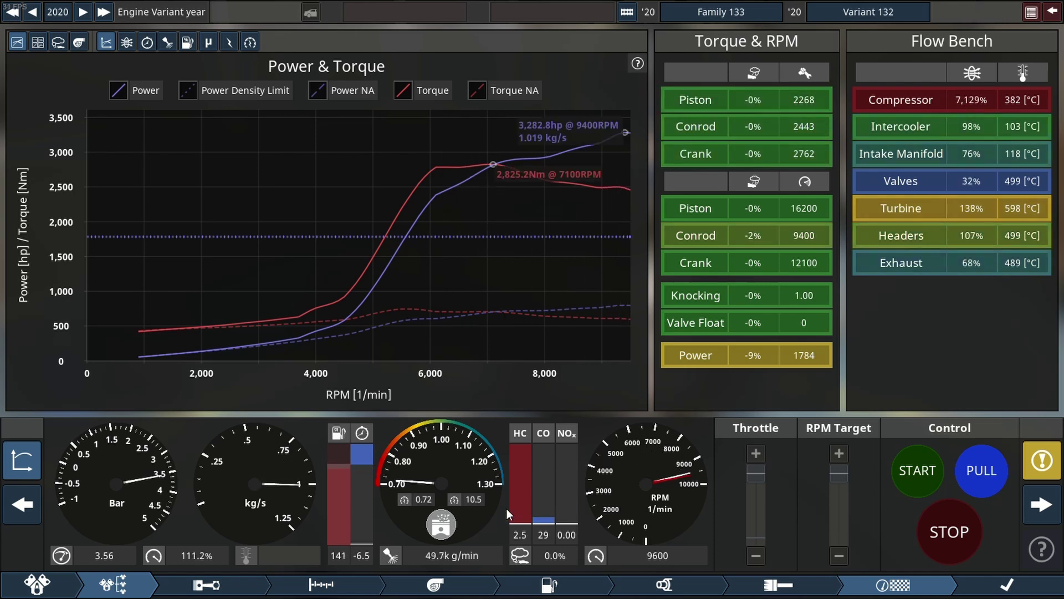
left_click(23, 460)
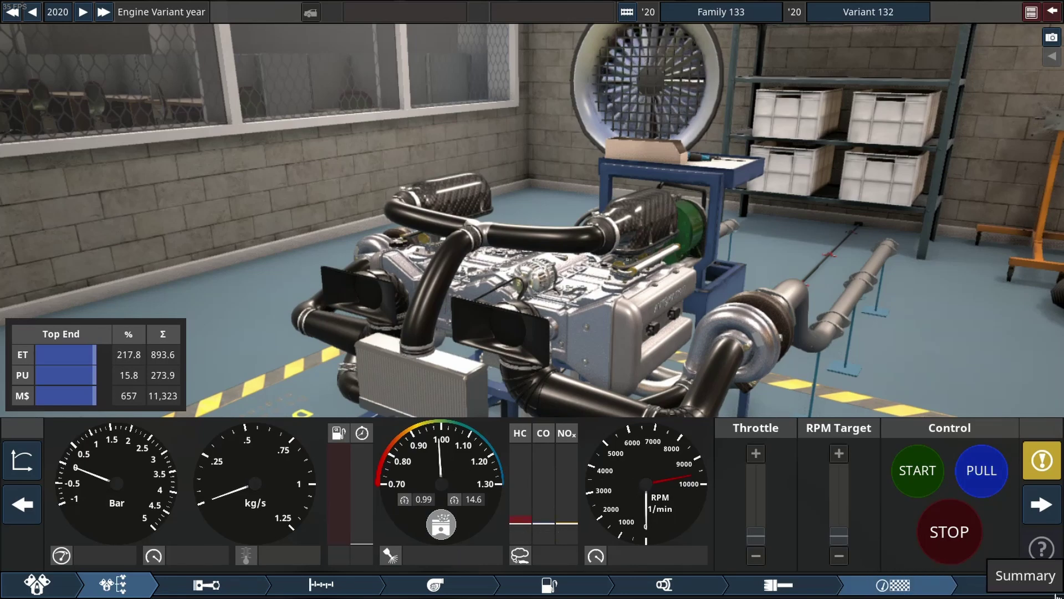
Show the summary for Family 133 - Variant 132: 2376 cc Boxer 4, 3,282.8 hp, $11,323
left_click(1041, 504)
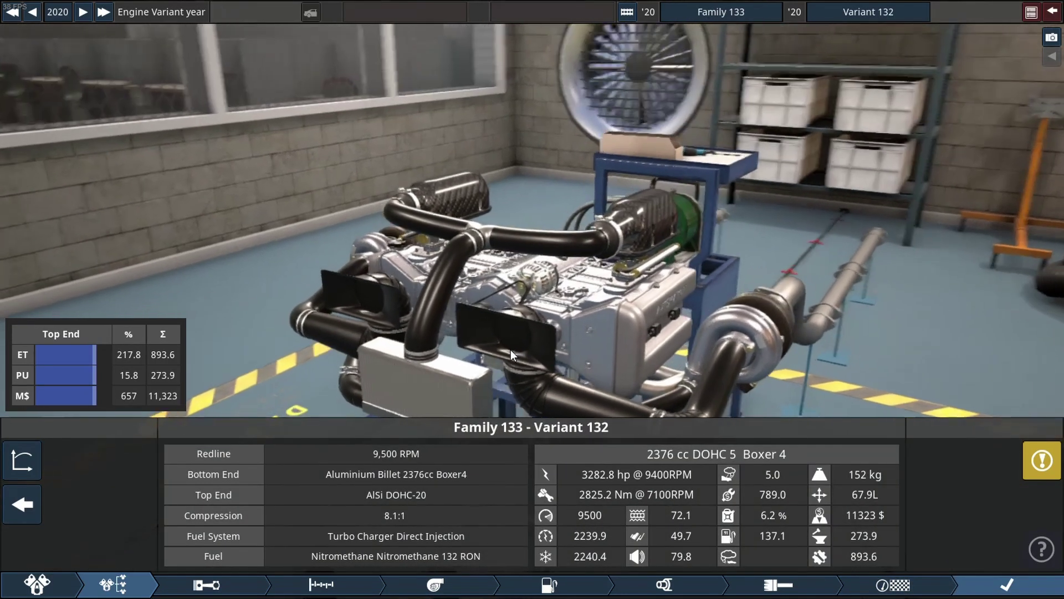